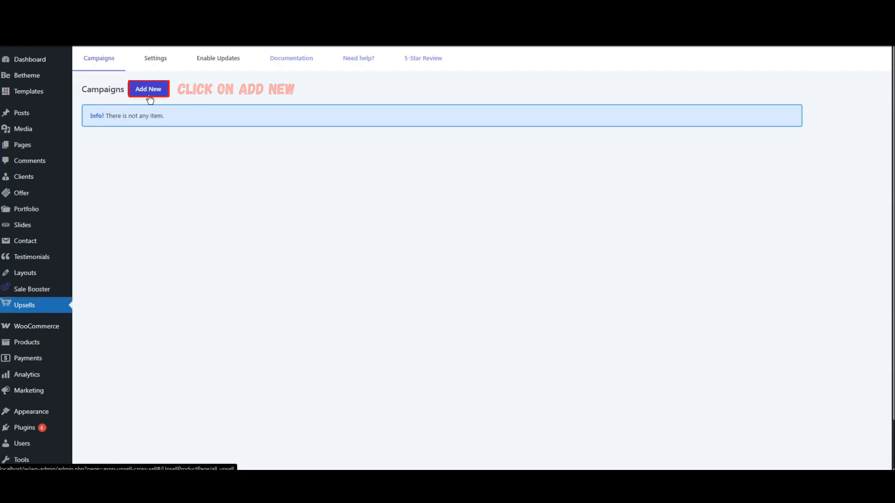
Add a new campaign for the product page using the Product Upsell (List) template.
left_click(148, 99)
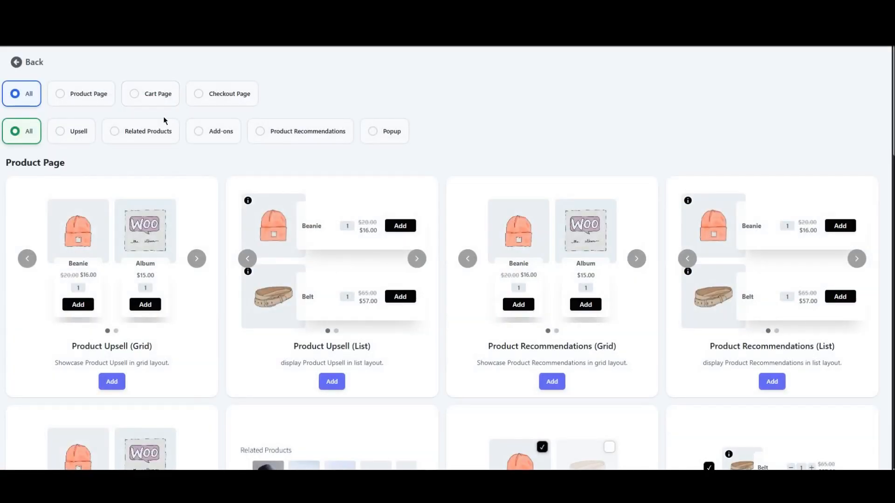
left_click(89, 101)
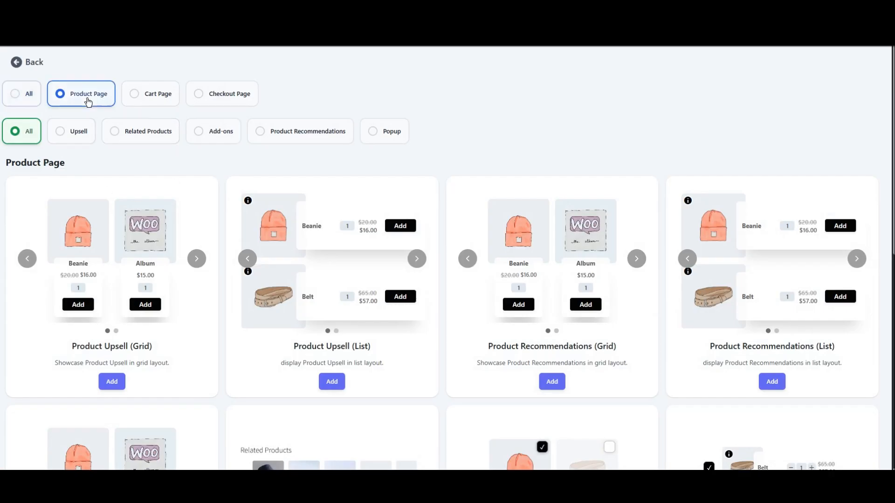
scroll(279, 211, "down", 2)
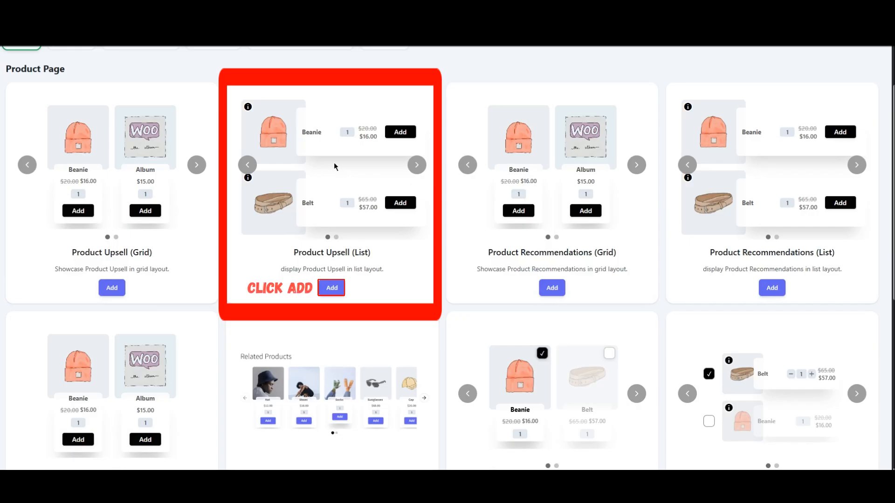
left_click(332, 288)
Set the upsell's heading style to Style 2.
left_click(82, 219)
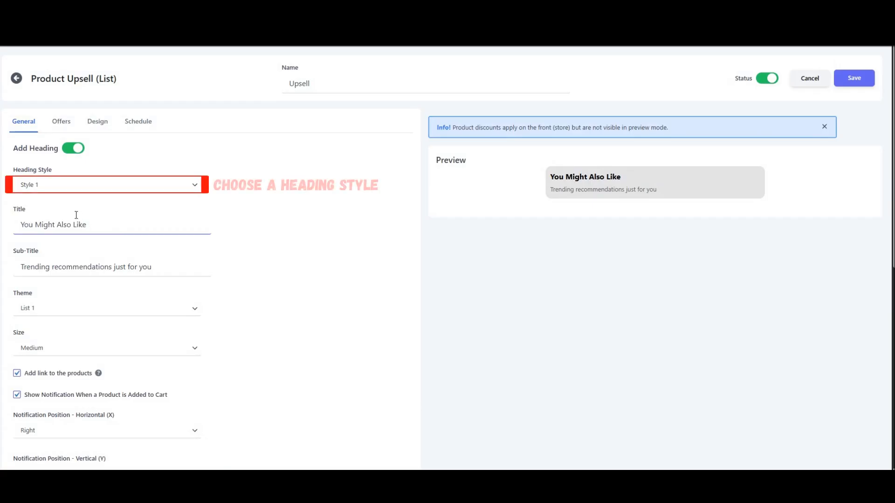
left_click(63, 186)
left_click(57, 212)
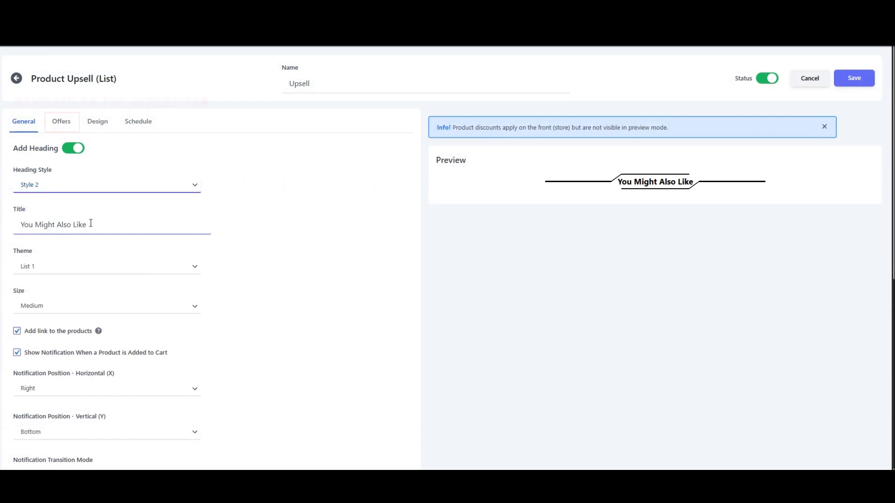
Add a first offer with the NEWMEN GM611 Gaming Keyboard as its default product.
left_click(64, 128)
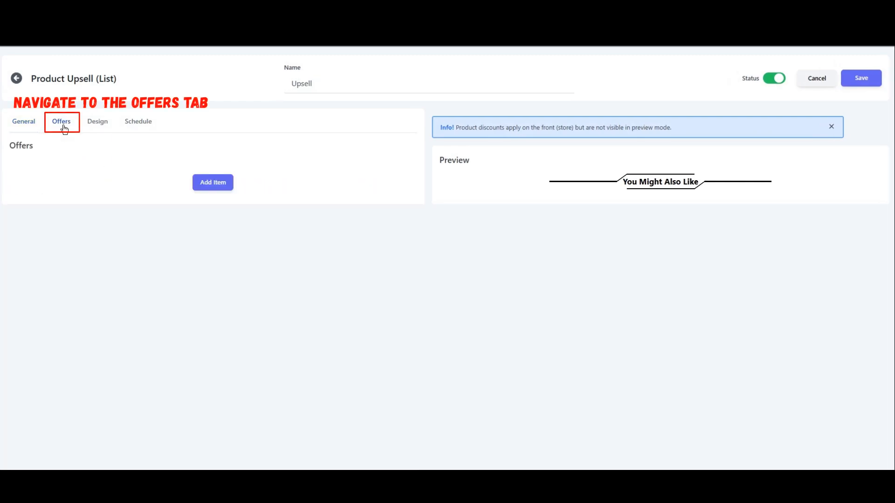
left_click(206, 192)
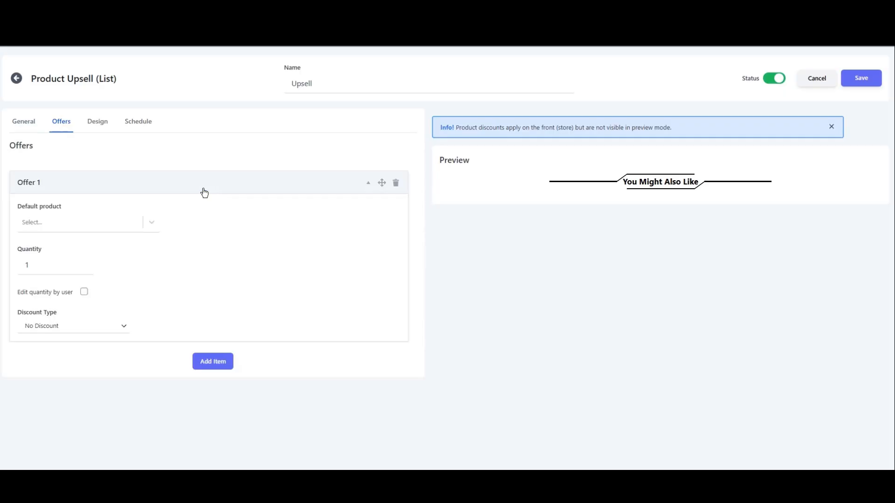
left_click(73, 224)
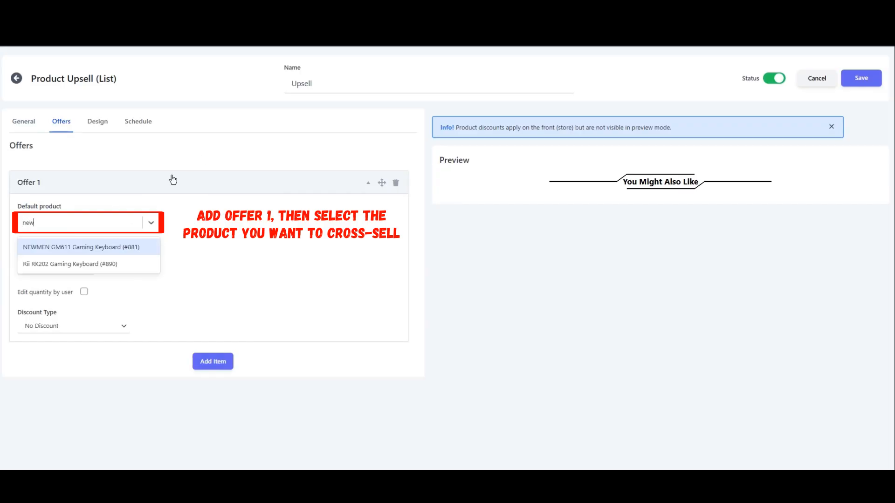
left_click(63, 247)
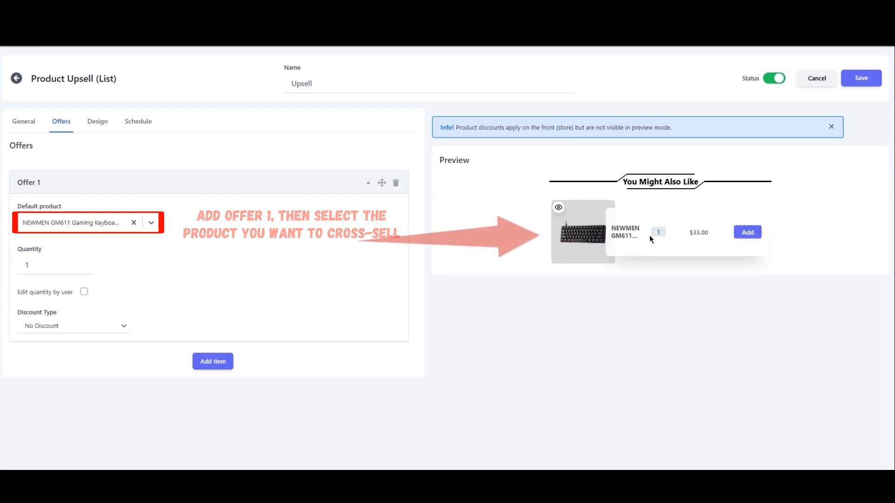
Add a second offer with Mouse mat/Large Mouse Pad 600x300x3 as its default product.
left_click(214, 363)
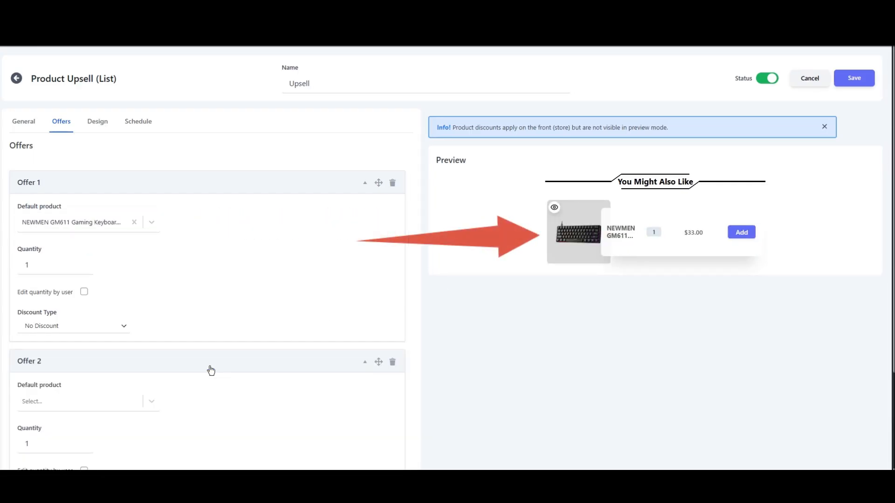
scroll(122, 366, "down", 3)
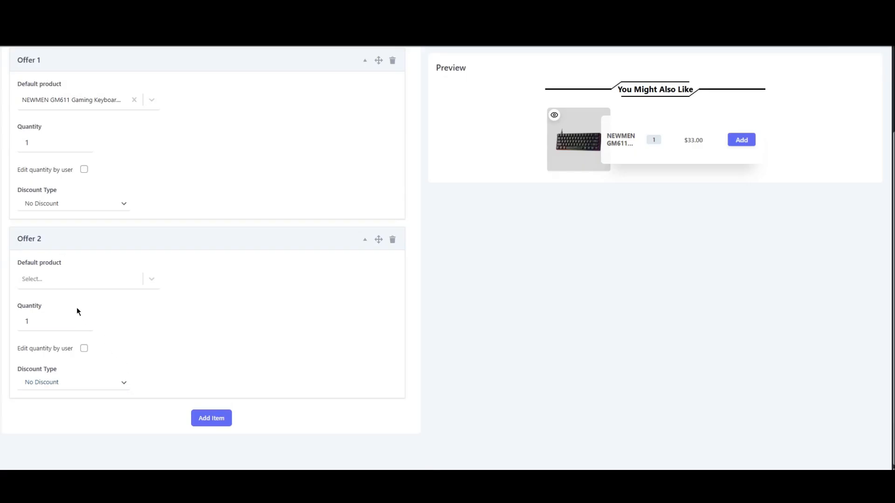
left_click(62, 287)
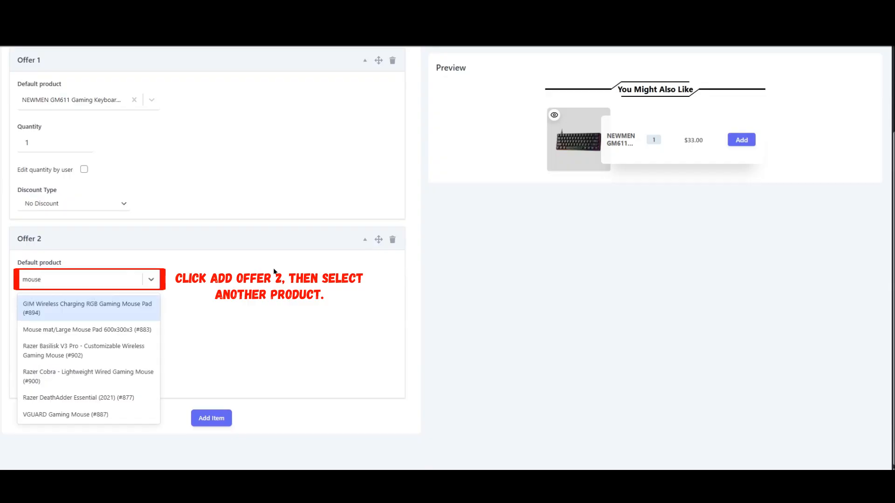
left_click(142, 330)
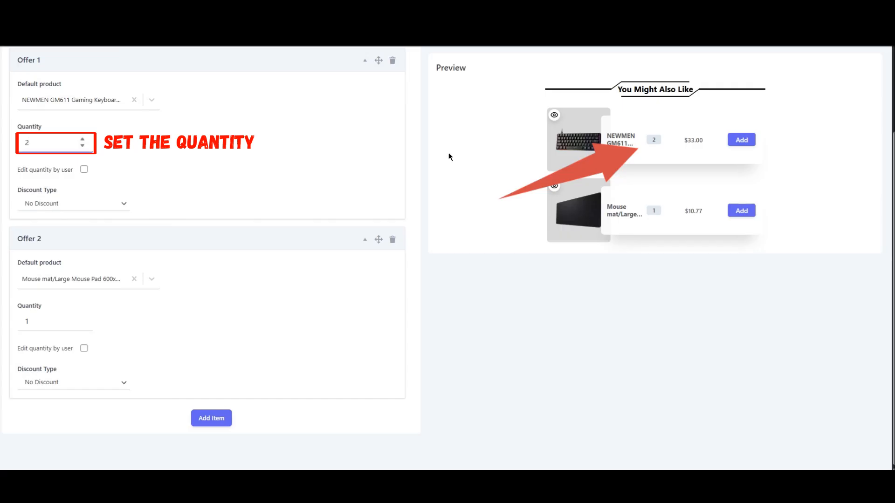
Set Offer 1's quantity to 1 and give it a percentage discount of 10.
left_click(82, 145)
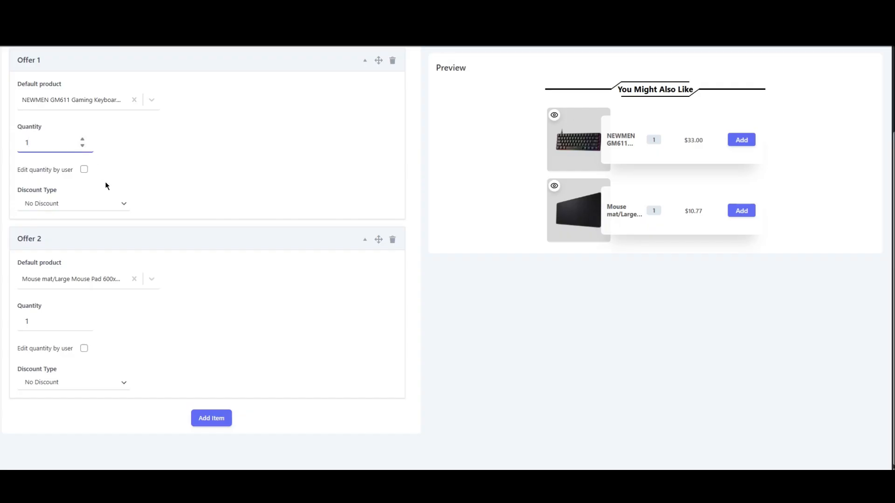
left_click(104, 205)
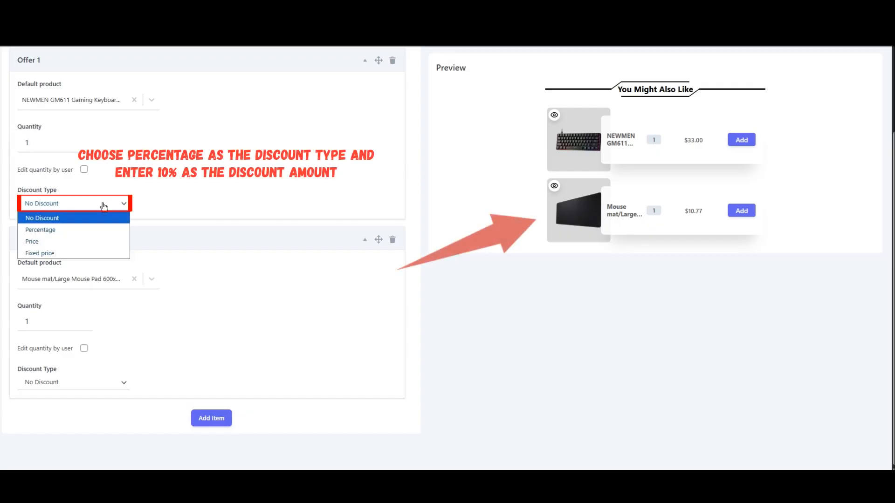
left_click(69, 233)
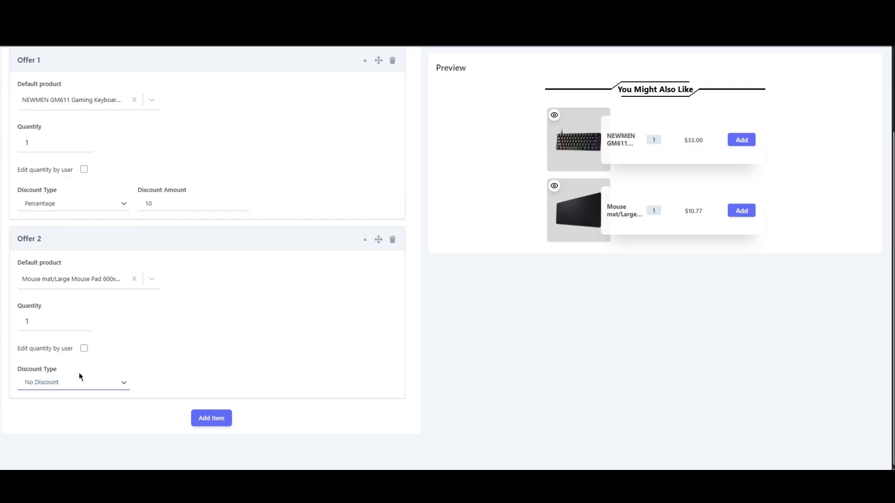
Give Offer 2 a percentage discount of 15.
left_click(86, 389)
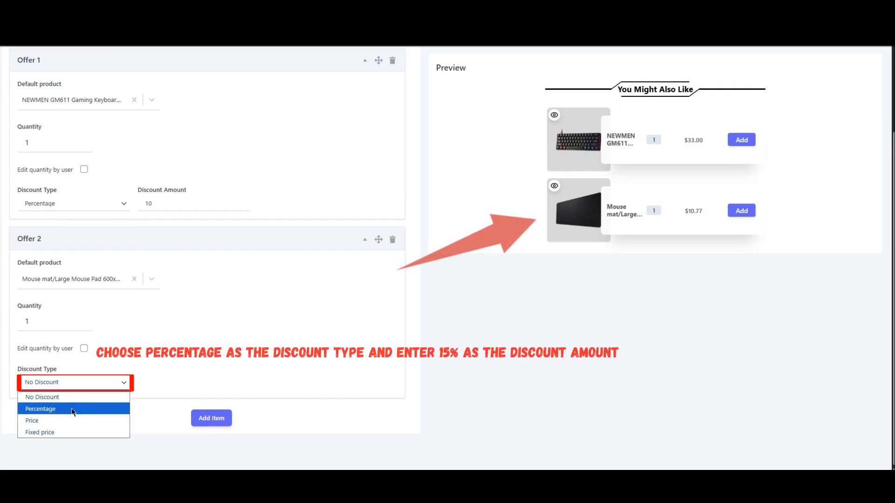
left_click(72, 409)
left_click(175, 381)
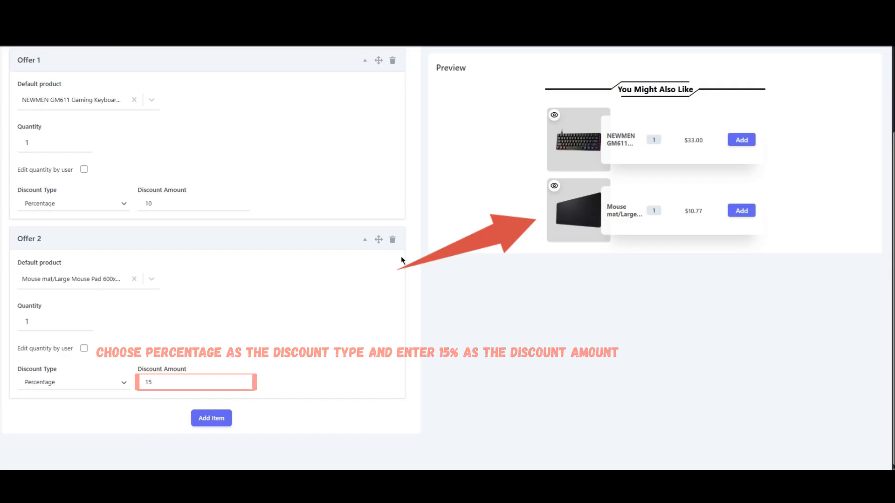
Try the List 2 theme in the upsell's general settings, and set the theme back to List 1.
scroll(468, 307, "up", 3)
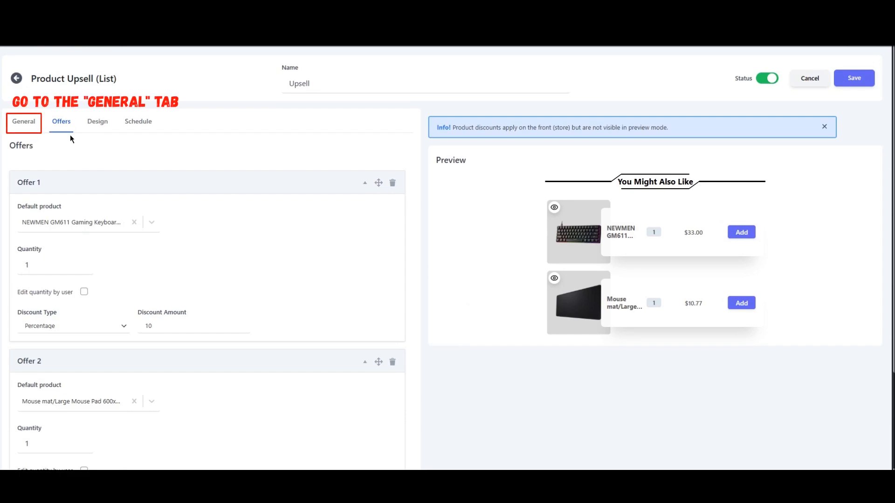
left_click(32, 125)
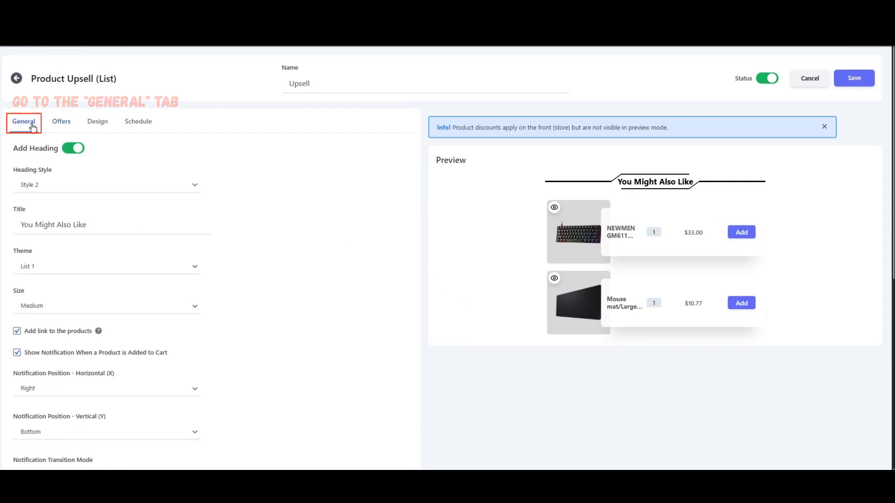
scroll(285, 192, "down", 2)
left_click(99, 172)
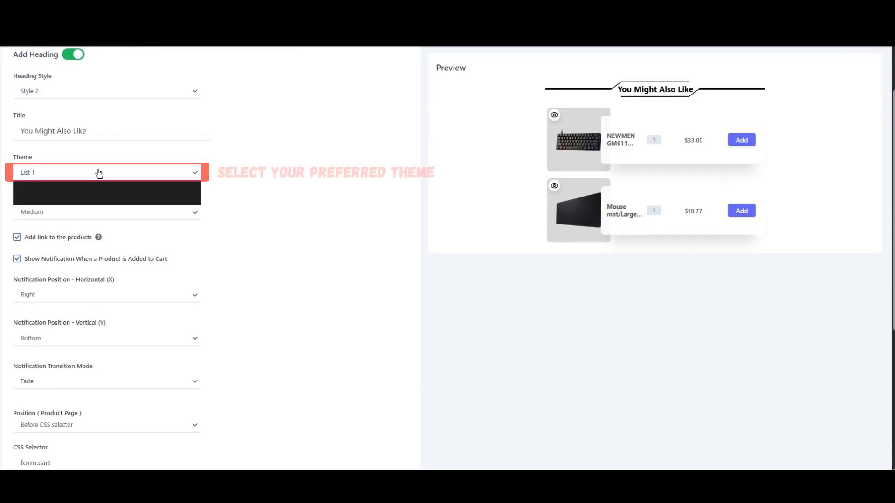
left_click(61, 198)
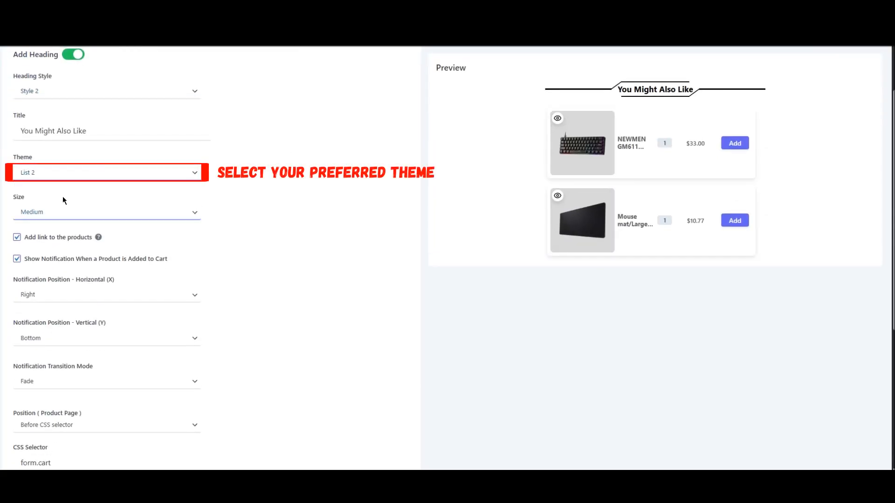
left_click(73, 179)
left_click(65, 187)
Try the Small size for the upsell list, and set the size back to Medium.
left_click(65, 212)
left_click(63, 225)
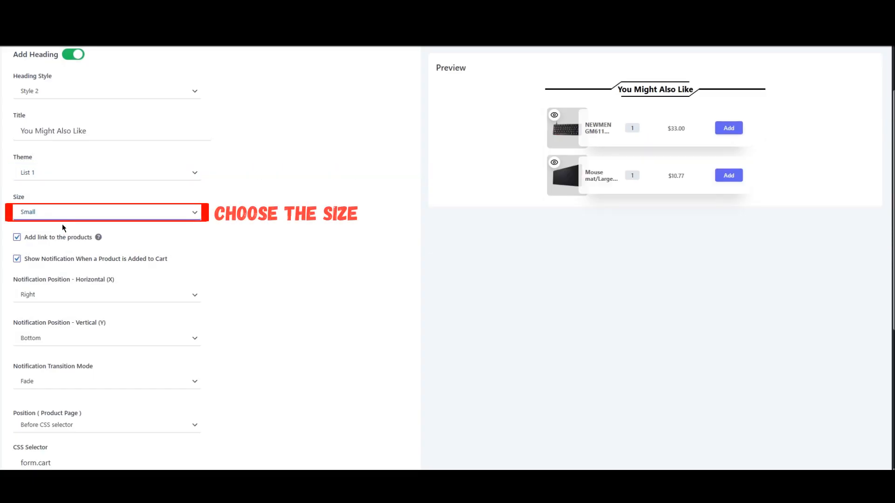
left_click(64, 212)
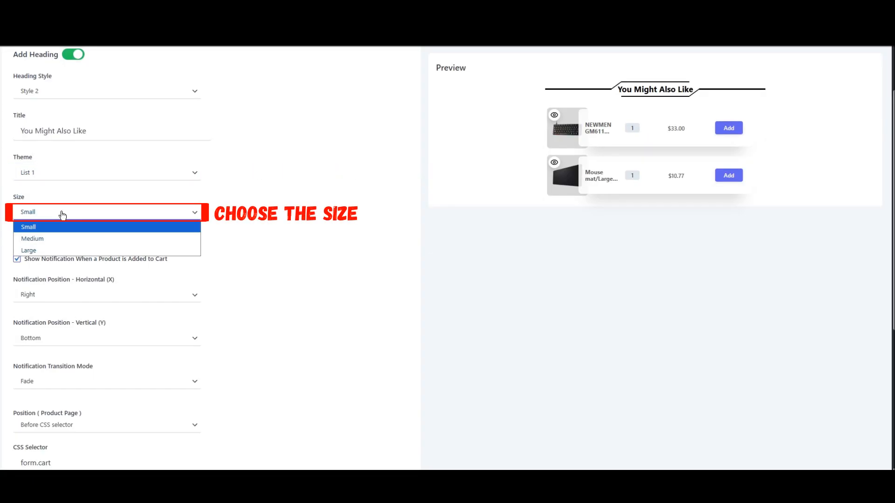
left_click(62, 239)
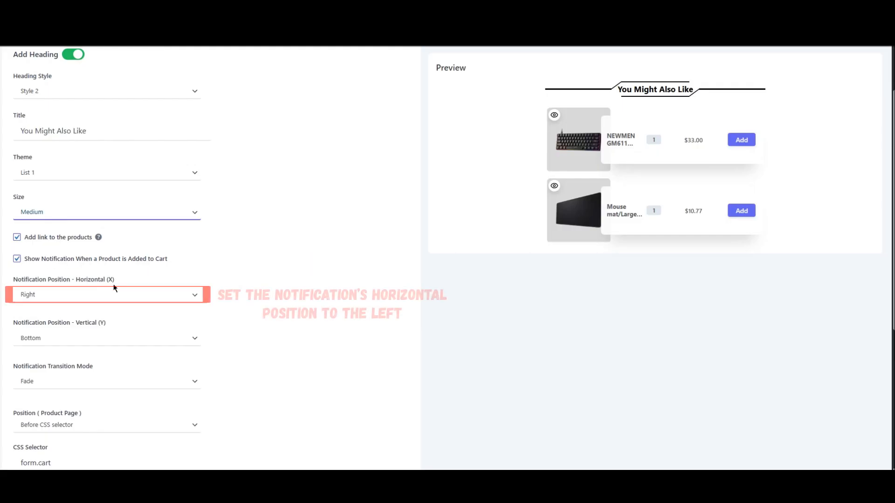
Set the notification's horizontal position to Left and the product page position to Before CSS selector.
left_click(106, 295)
left_click(100, 333)
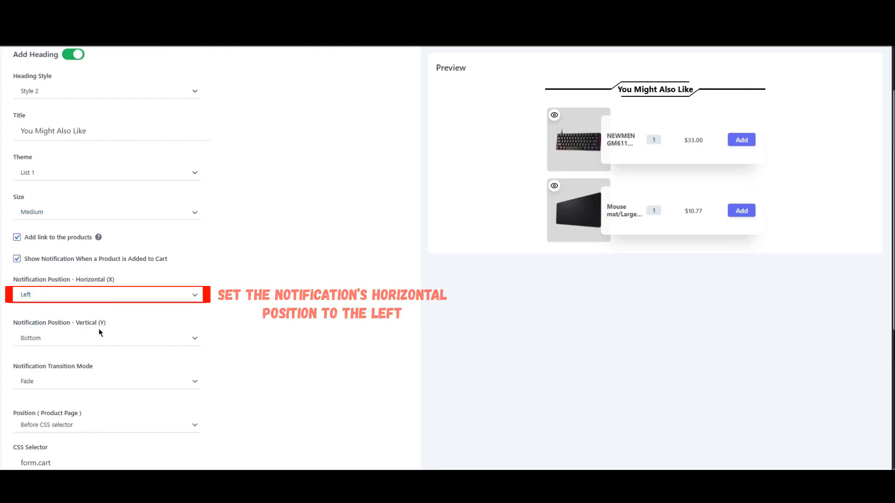
scroll(299, 286, "down", 4)
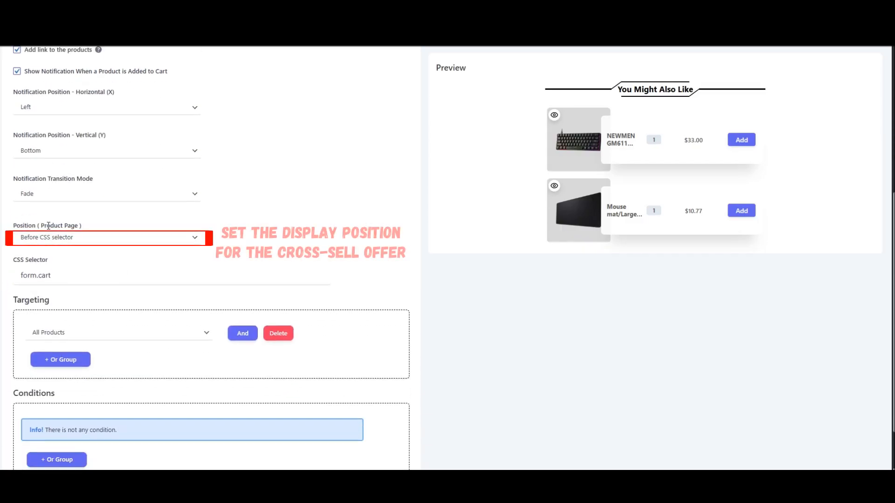
left_click(60, 239)
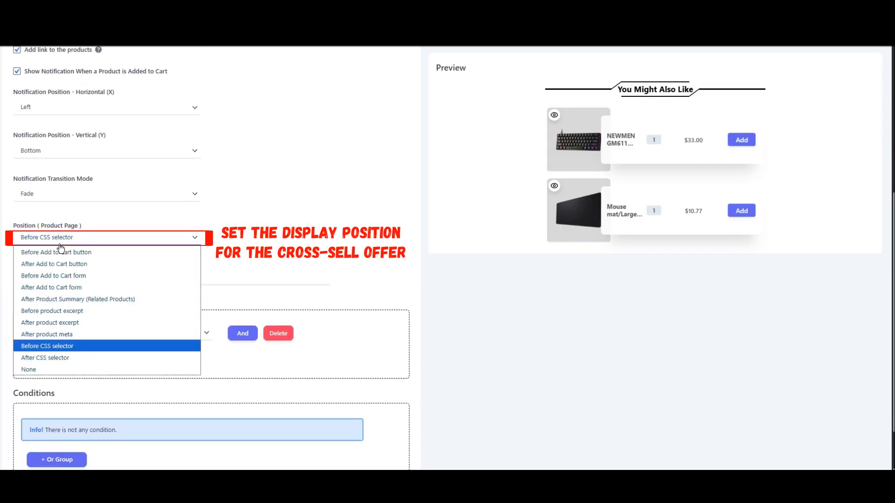
left_click(47, 346)
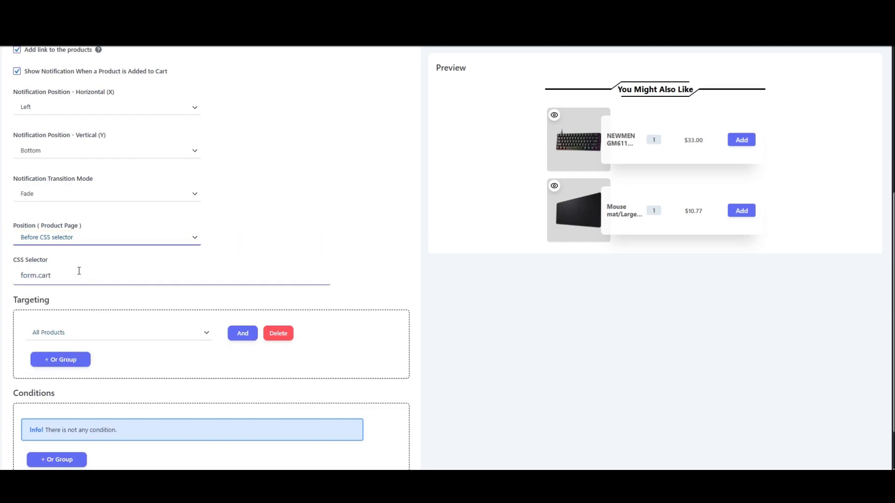
Set the targeting rule to Products, Included, with Razer DeathAdder Essential (2021) as the target product.
left_click(131, 337)
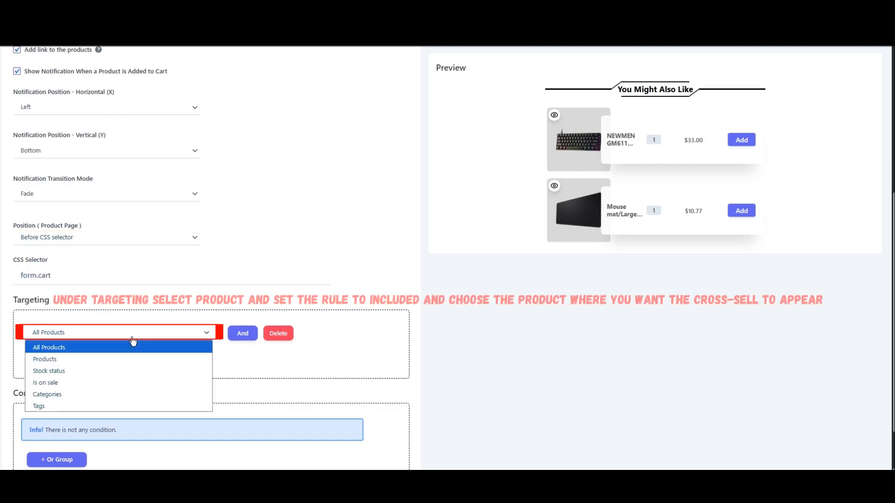
left_click(119, 357)
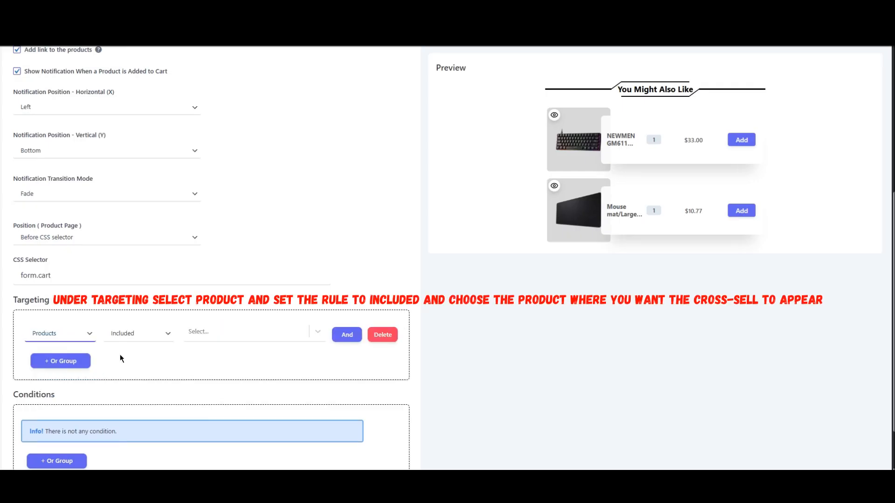
left_click(148, 335)
left_click(121, 350)
left_click(206, 331)
type("raz")
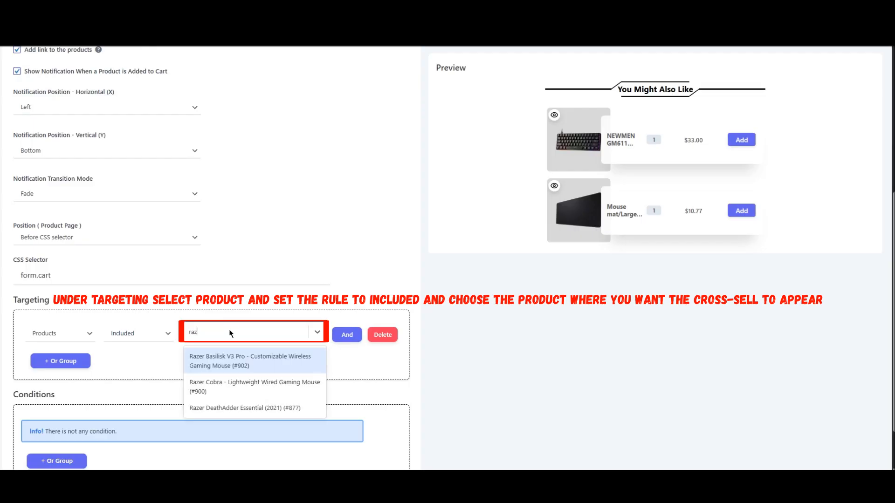
left_click(216, 404)
left_click(209, 398)
scroll(203, 392, "down", 2)
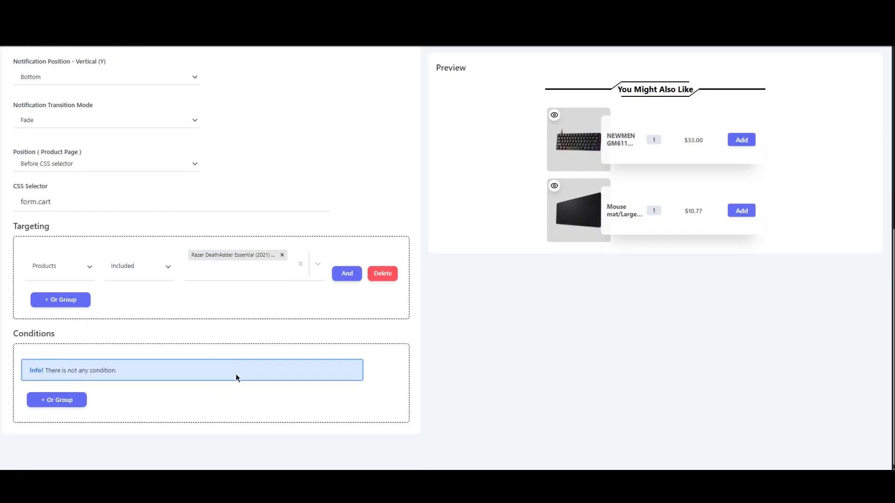
Change the product button color in the upsell's design settings to the near-black #0f0f10.
scroll(236, 376, "up", 8)
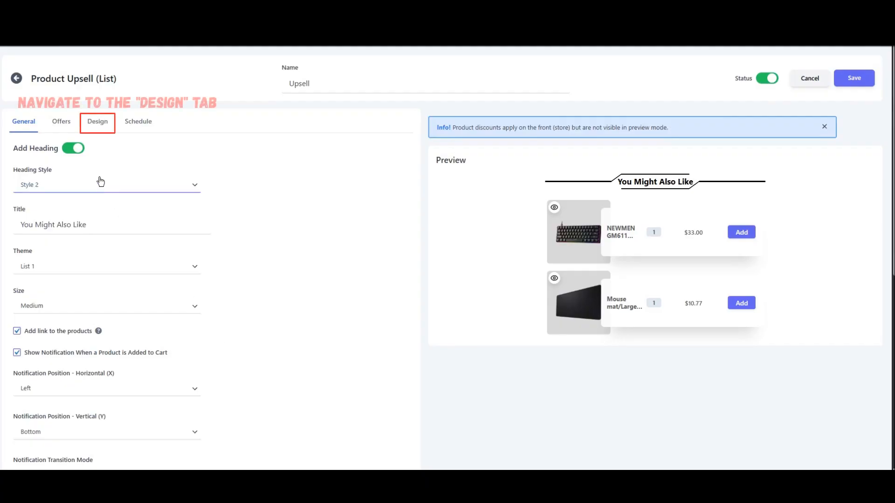
left_click(96, 123)
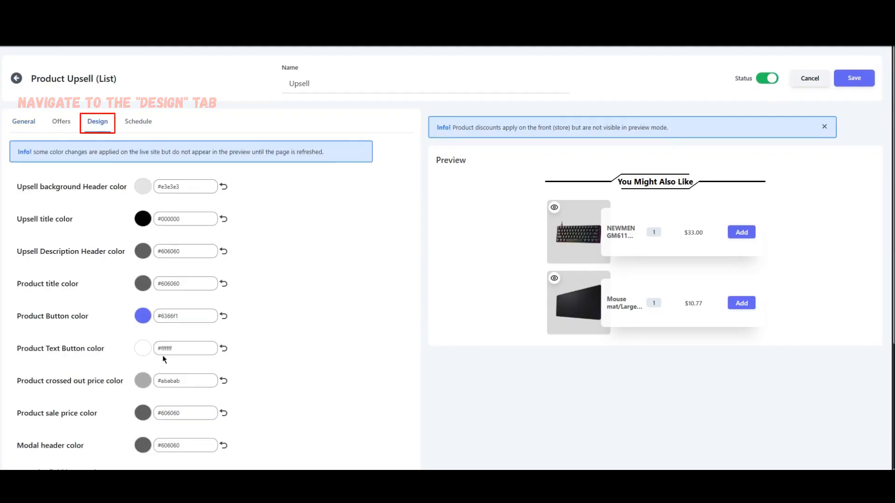
left_click(143, 317)
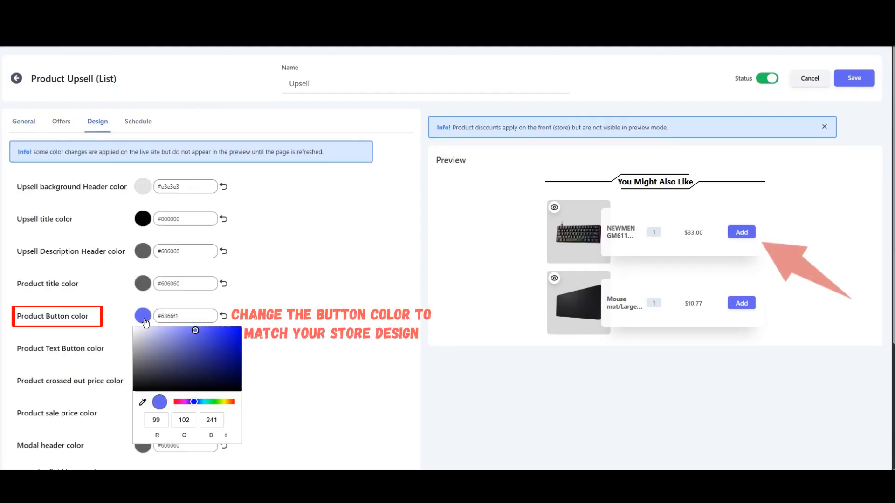
left_click(139, 387)
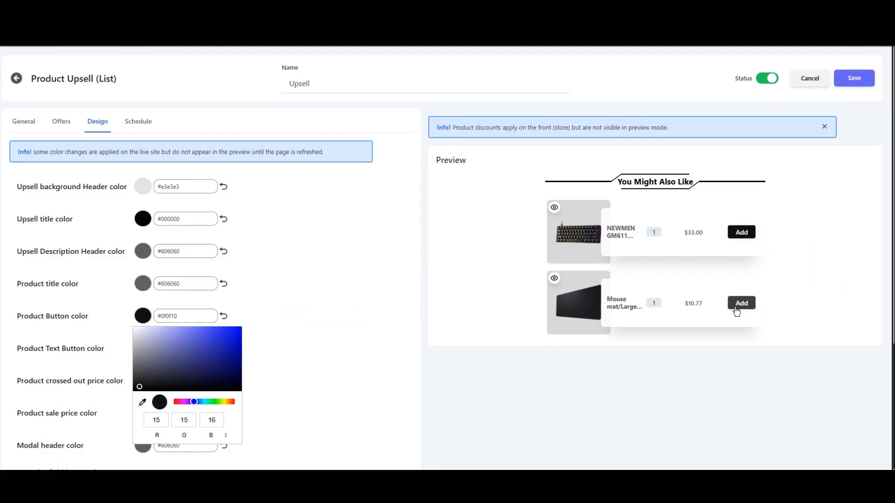
left_click(326, 258)
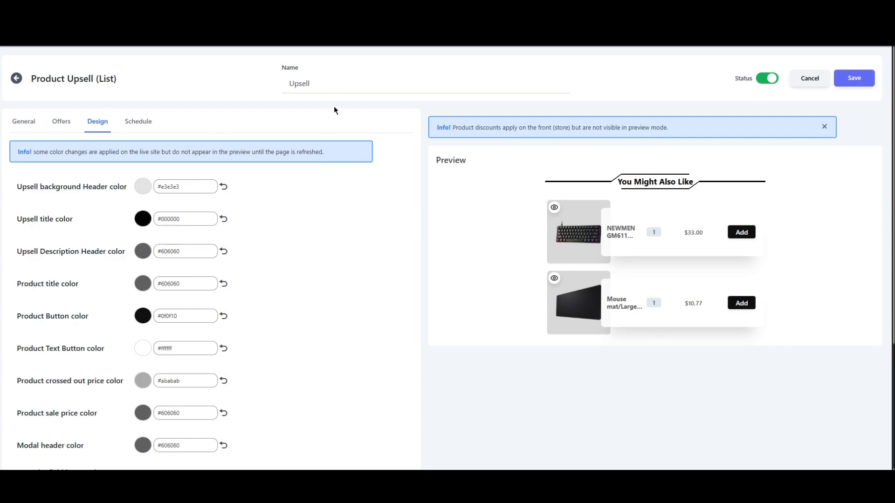
Rename the upsell campaign as Cross-Sell and save it.
left_click(335, 85)
key("ctrl+a")
type("Cross-Sell")
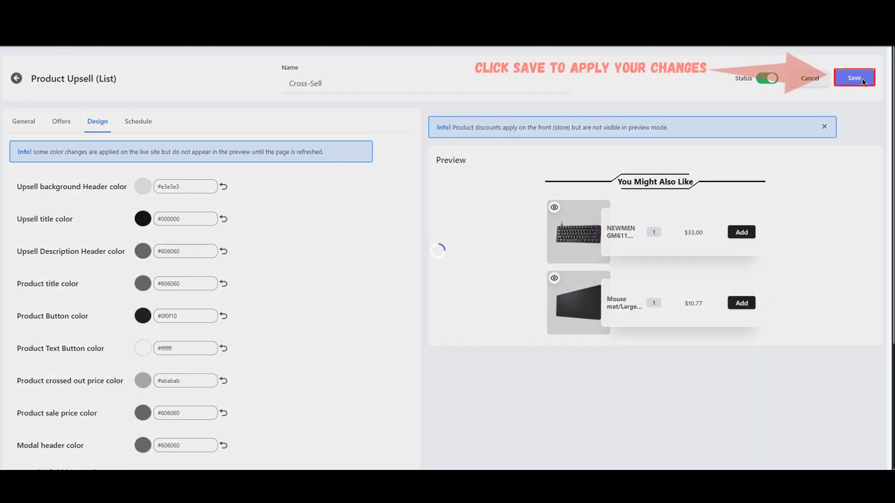
left_click(863, 81)
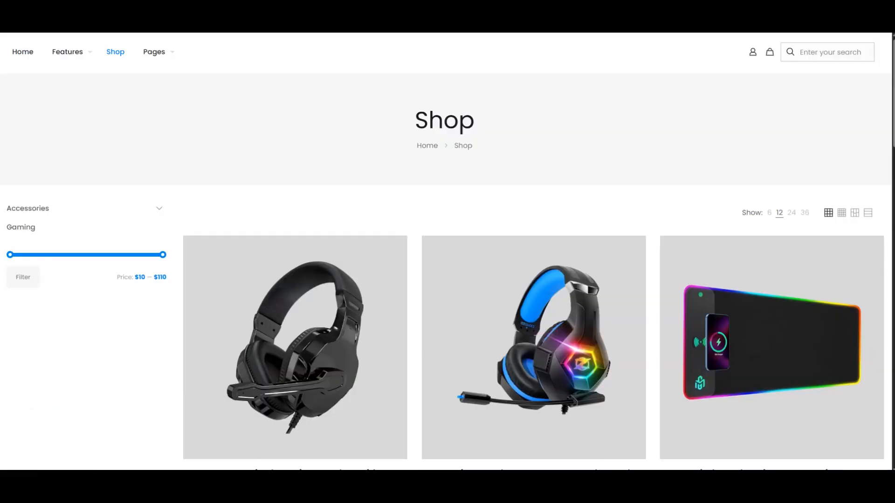
Open the Razer DeathAdder Essential (2021) product page in the shop, add the mouse to the cart and close the cart.
scroll(453, 163, "down", 9)
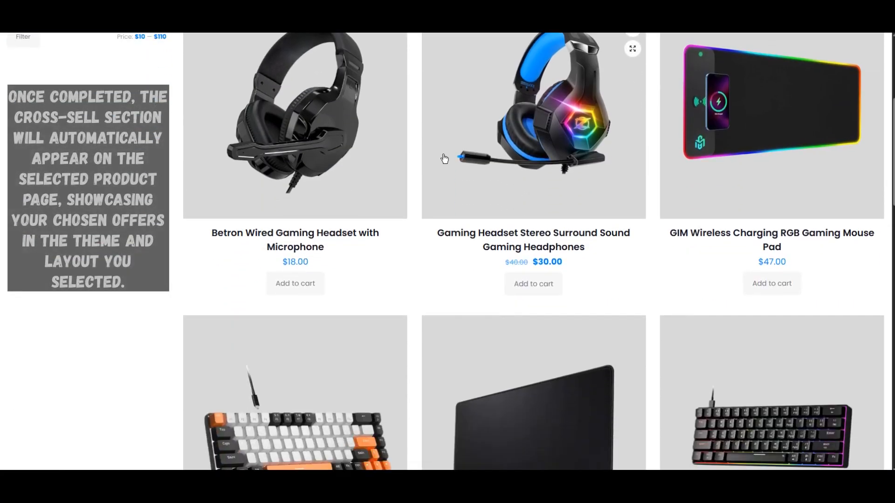
scroll(439, 139, "down", 11)
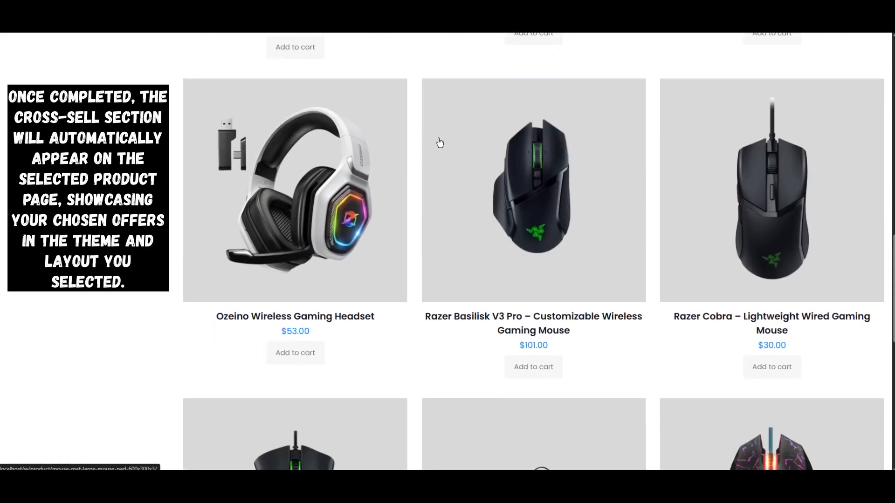
scroll(475, 167, "down", 2)
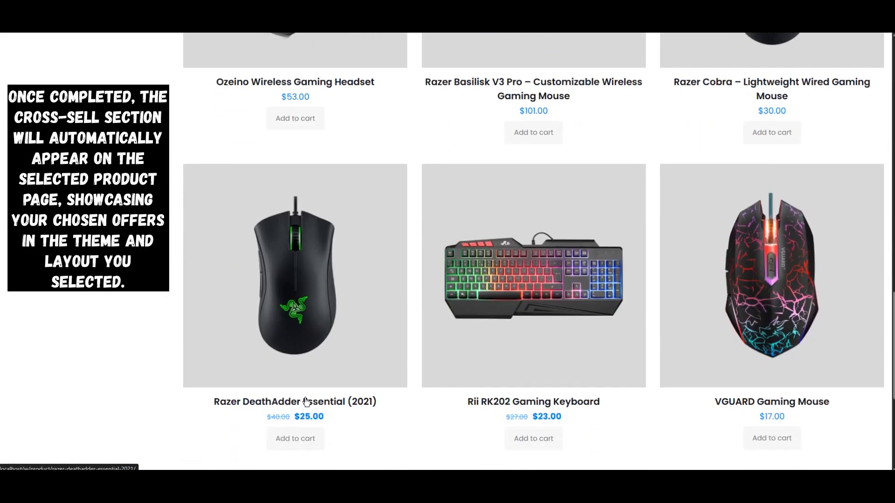
left_click(288, 327)
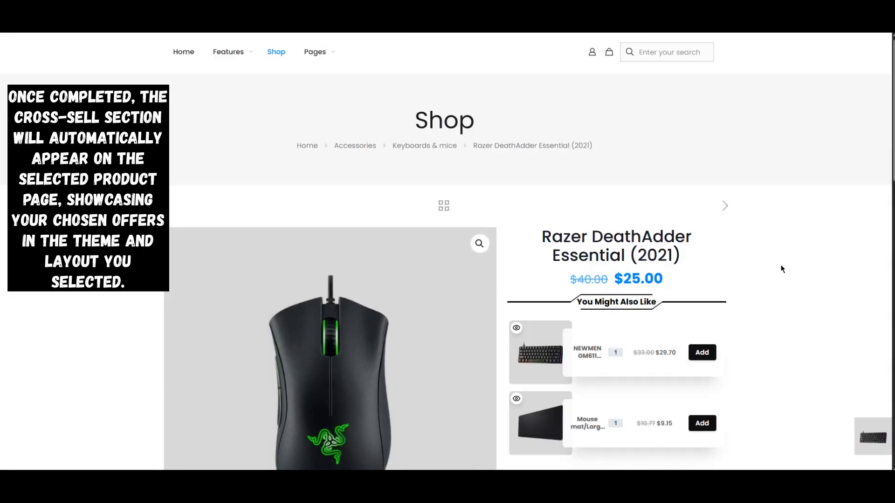
scroll(782, 268, "down", 3)
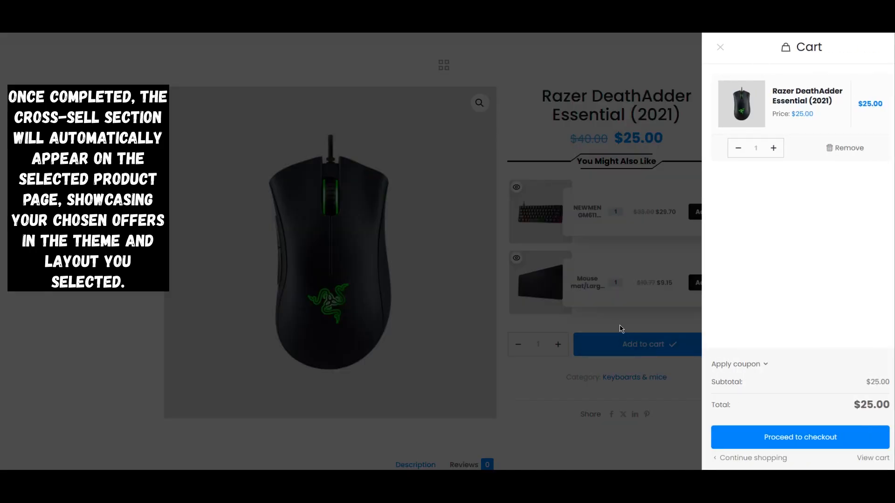
left_click(620, 328)
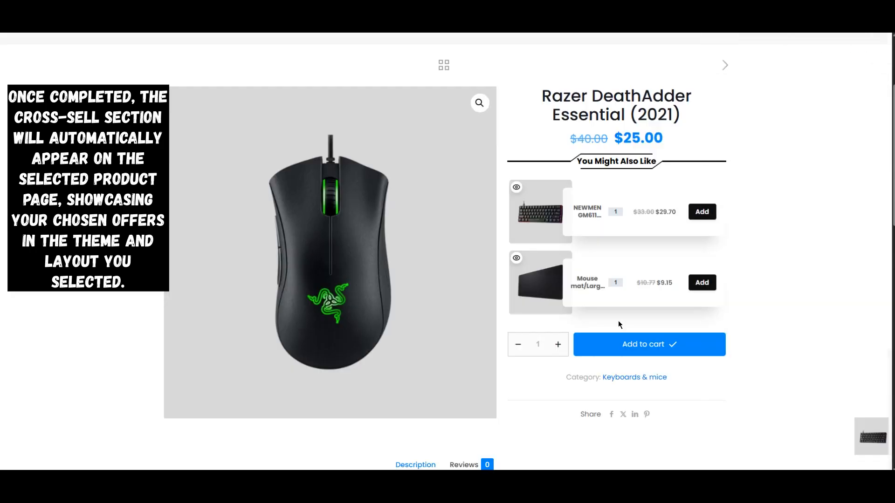
View the product information of the mouse pad offer and the NEWMEN GM611 keyboard offer.
left_click(516, 259)
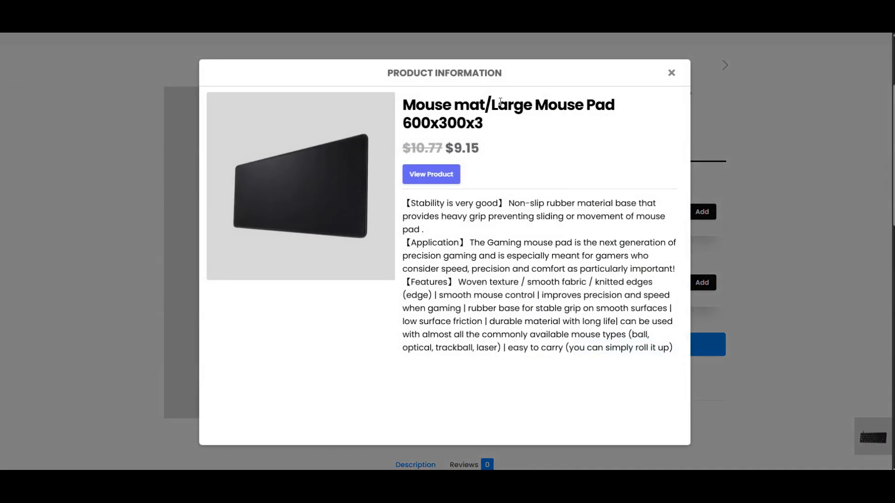
left_click(672, 73)
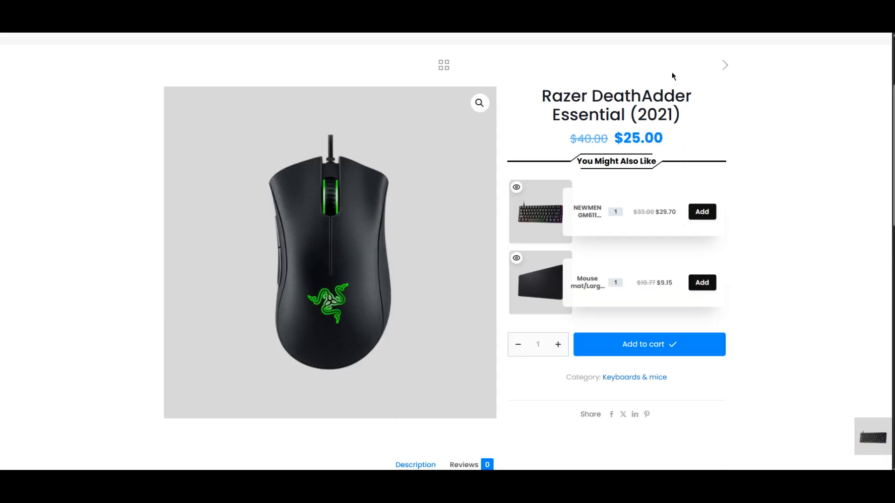
left_click(516, 187)
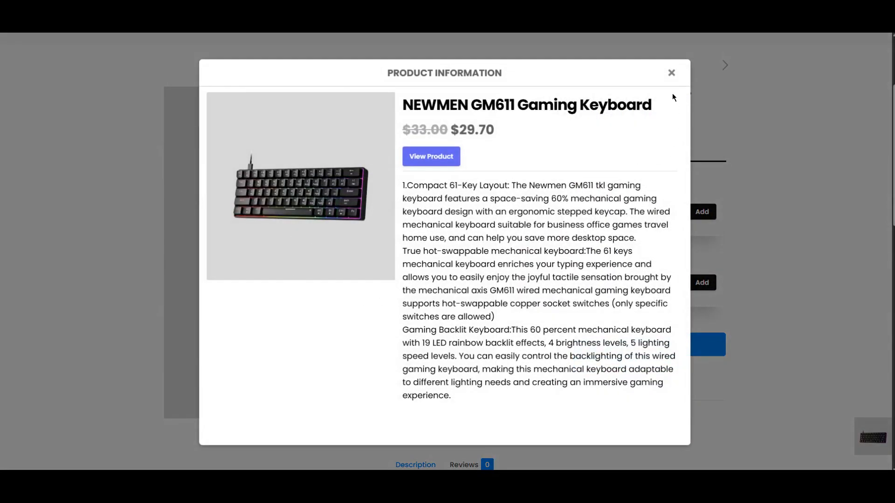
left_click(671, 74)
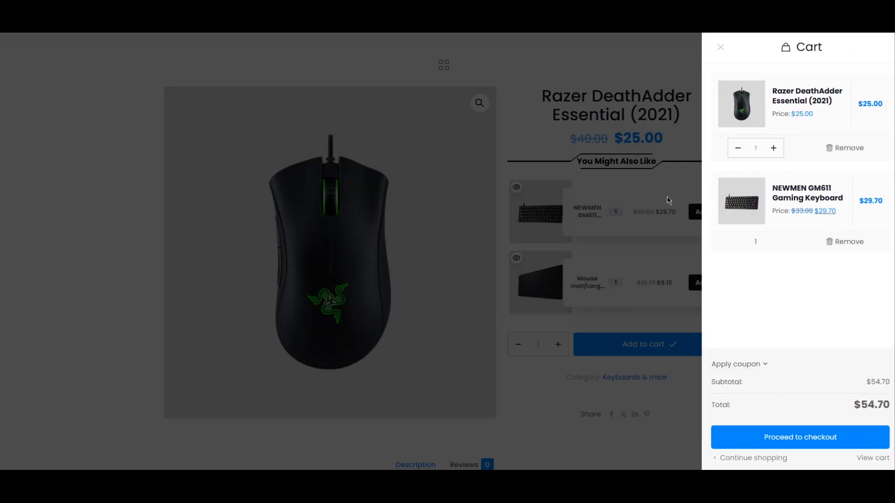
Add the discounted NEWMEN GM611 keyboard and mouse pad offers to the cart and view the full cart.
left_click(642, 211)
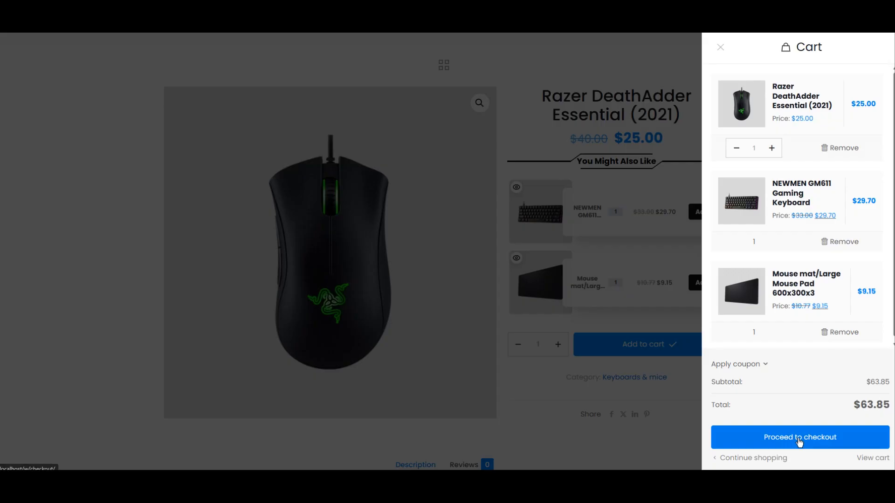
left_click(873, 458)
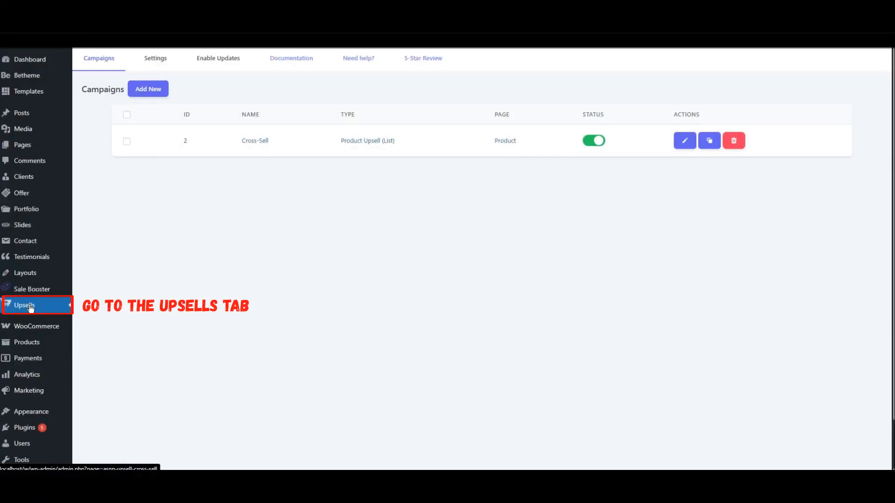
Create a new Product Upsell (Grid) campaign for the product page and open its offer settings.
left_click(154, 91)
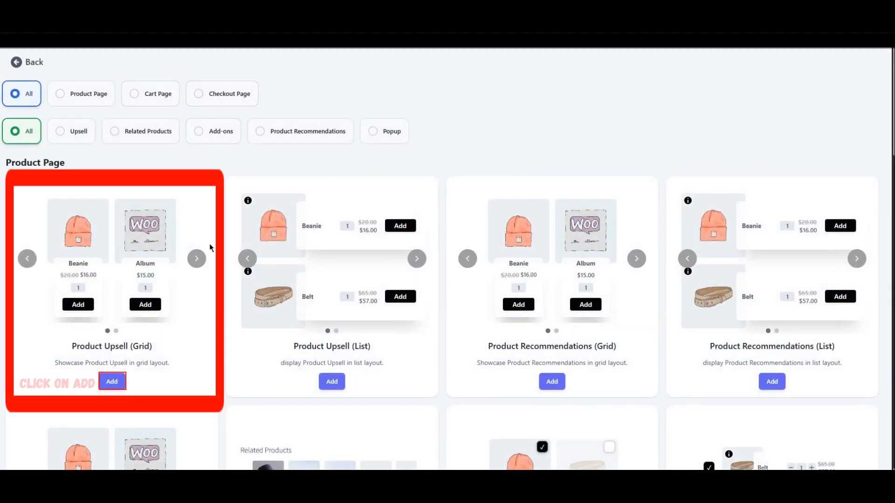
left_click(111, 382)
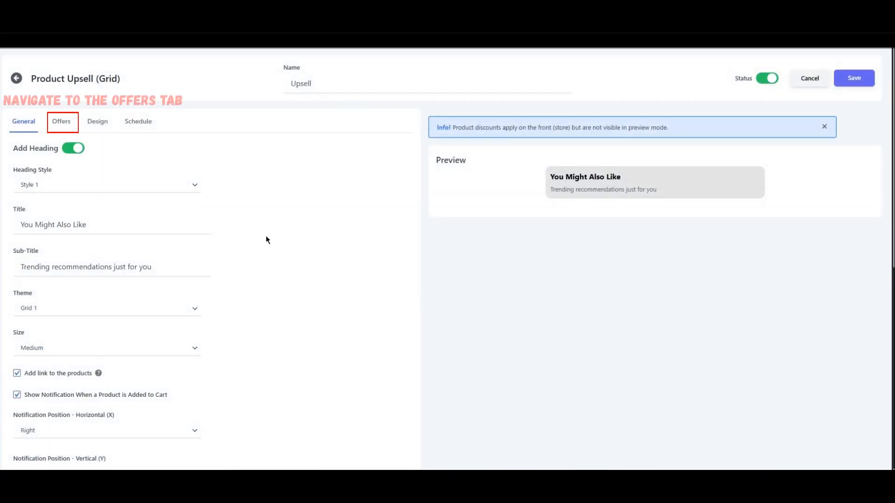
left_click(69, 125)
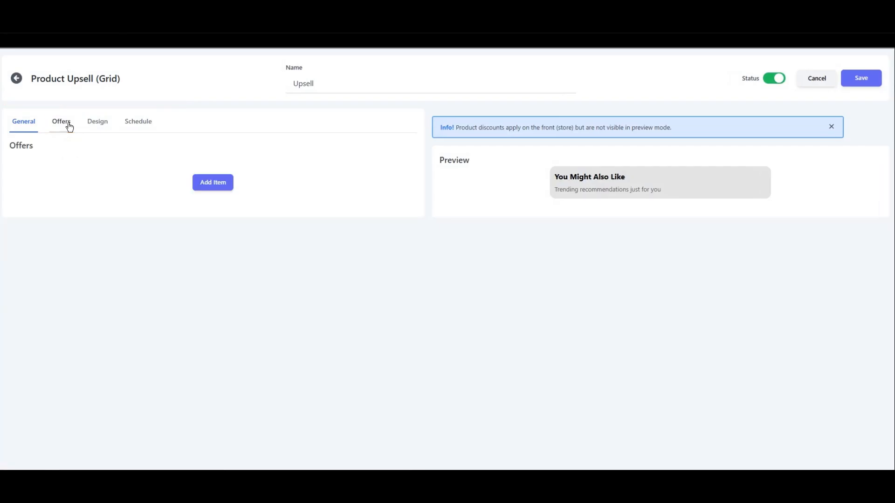
Add a first offer with Razer Cobra - Lightweight Wired Gaming Mouse as its default product.
left_click(213, 182)
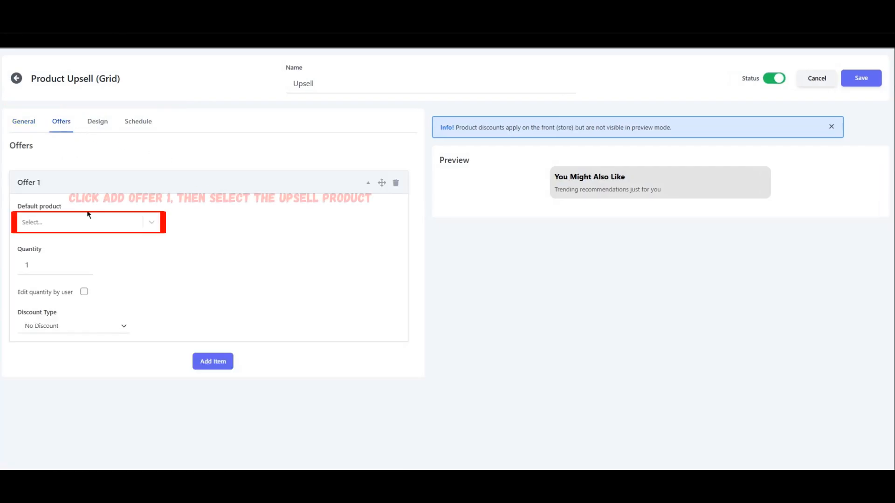
left_click(63, 226)
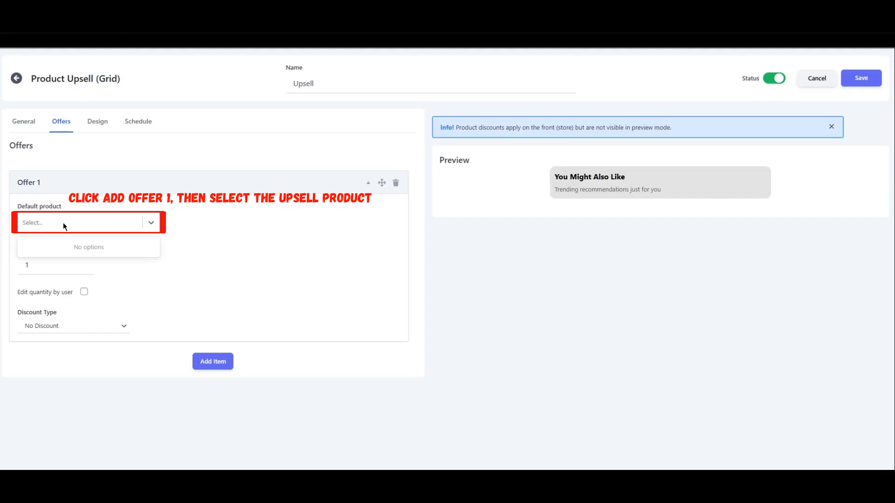
type("raz")
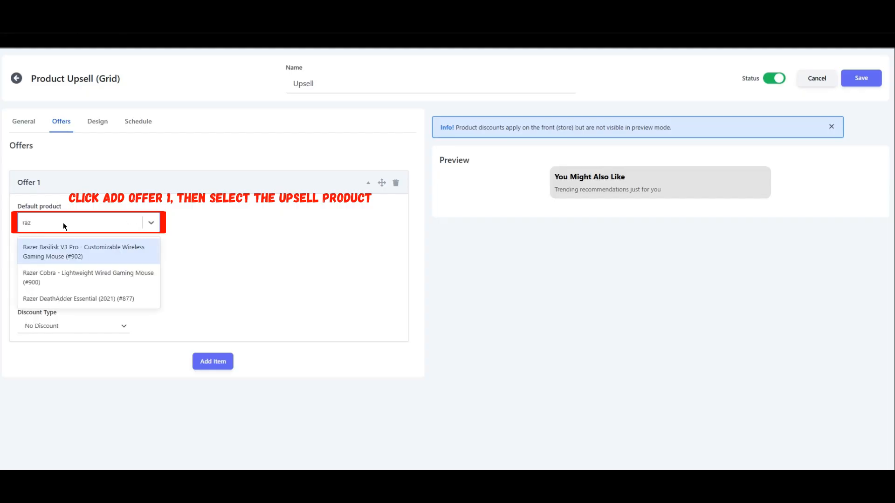
left_click(54, 276)
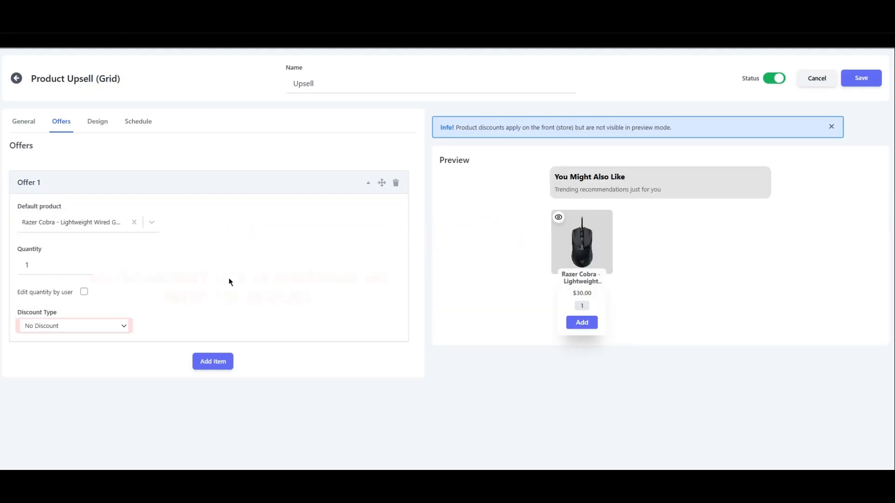
Give the Razer Cobra offer a percentage discount of 5.
left_click(101, 326)
left_click(80, 352)
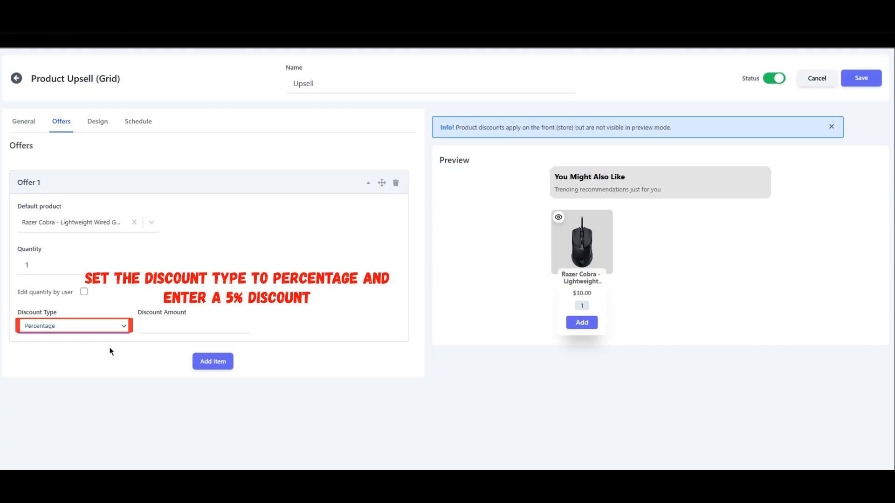
type("5")
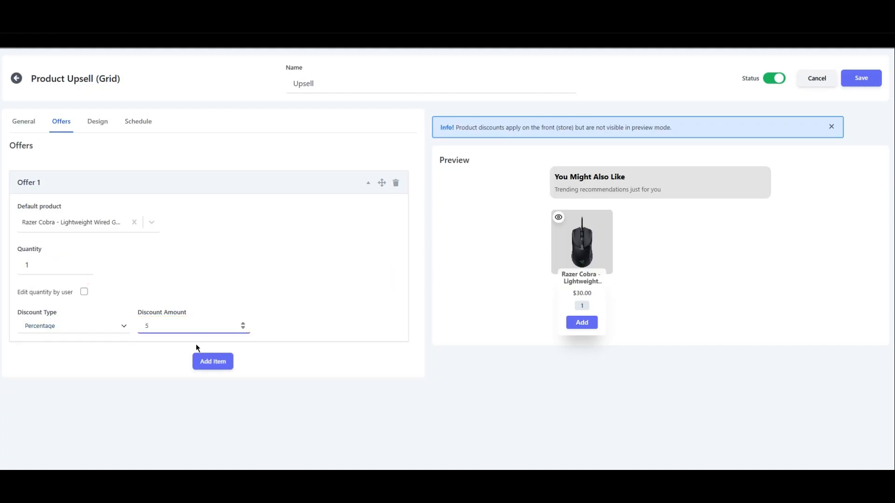
Add a second offer with Razer Basilisk V3 Pro as the default product and No Discount as the discount type.
left_click(210, 365)
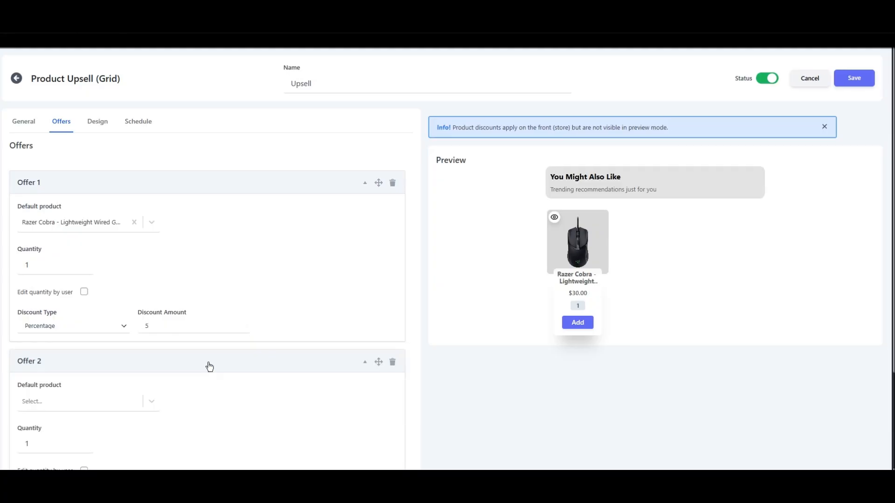
scroll(208, 366, "down", 2)
left_click(75, 305)
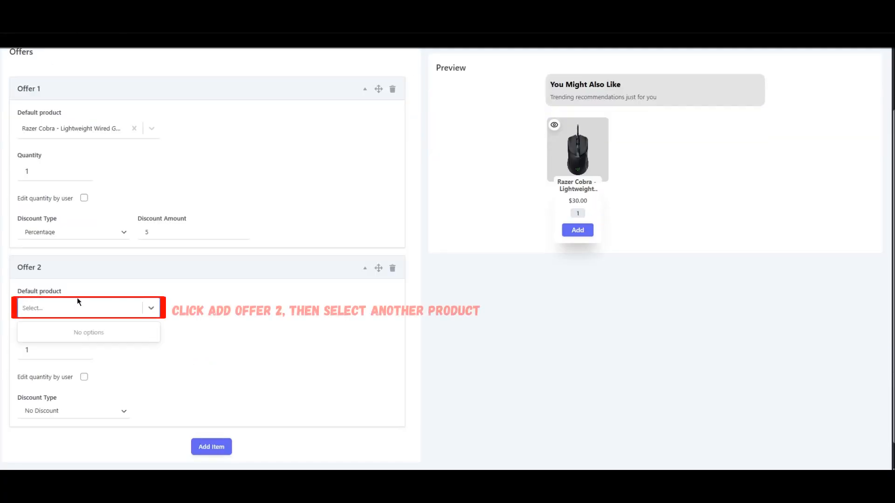
type("raz")
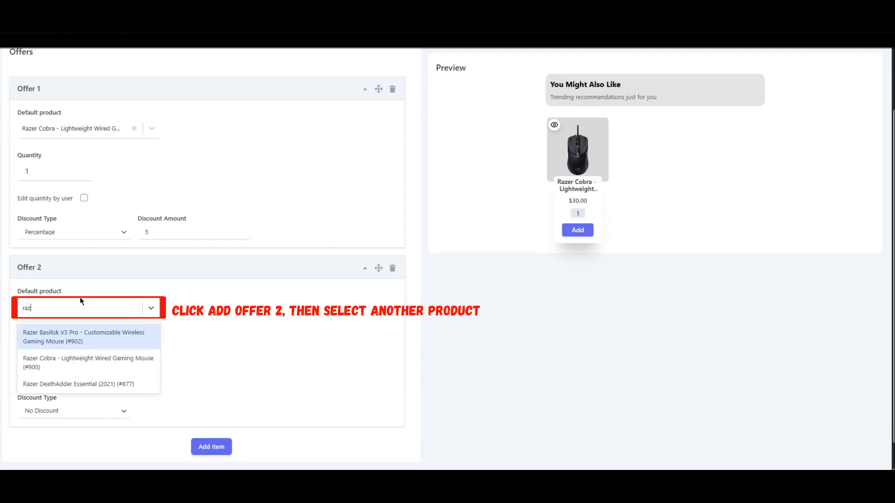
left_click(63, 343)
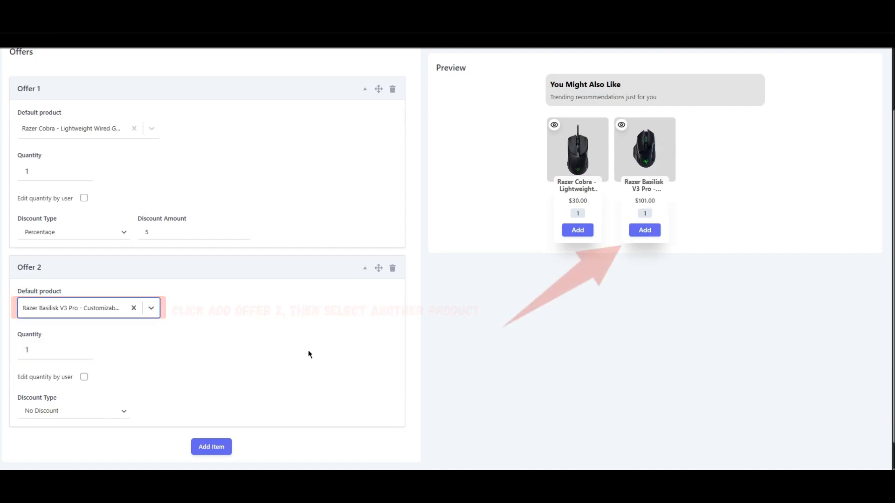
left_click(102, 411)
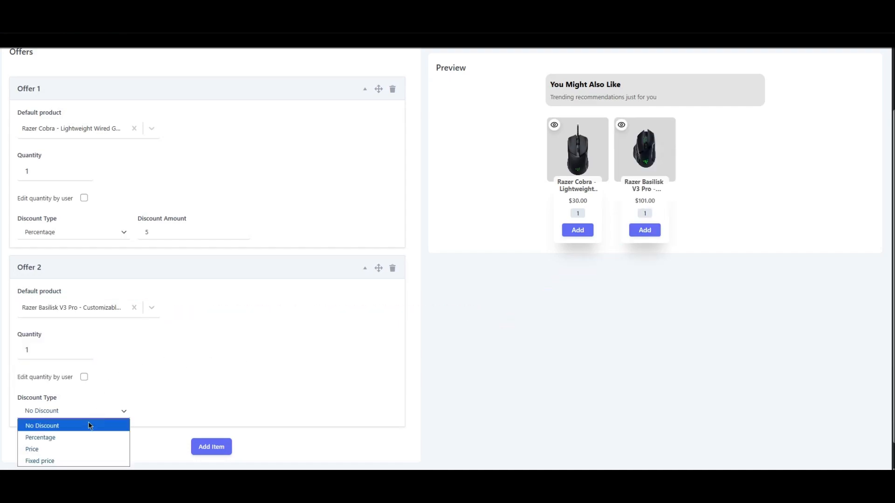
left_click(77, 427)
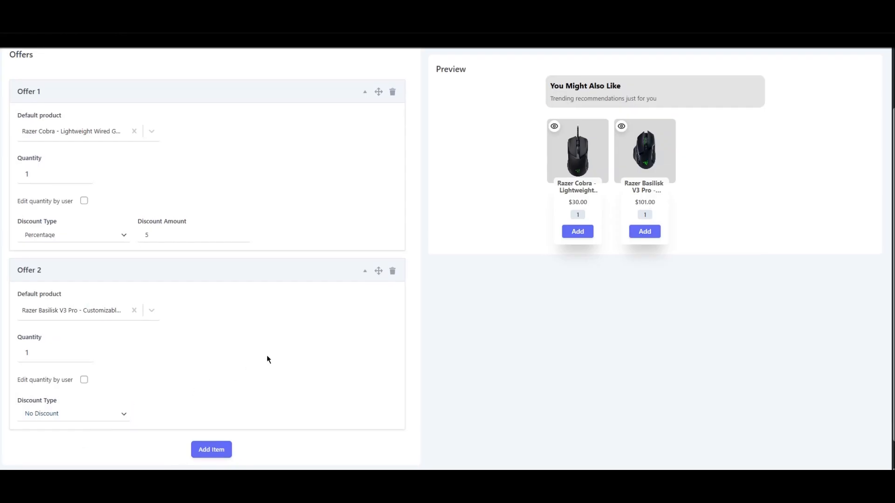
scroll(267, 356, "up", 1)
scroll(267, 355, "up", 1)
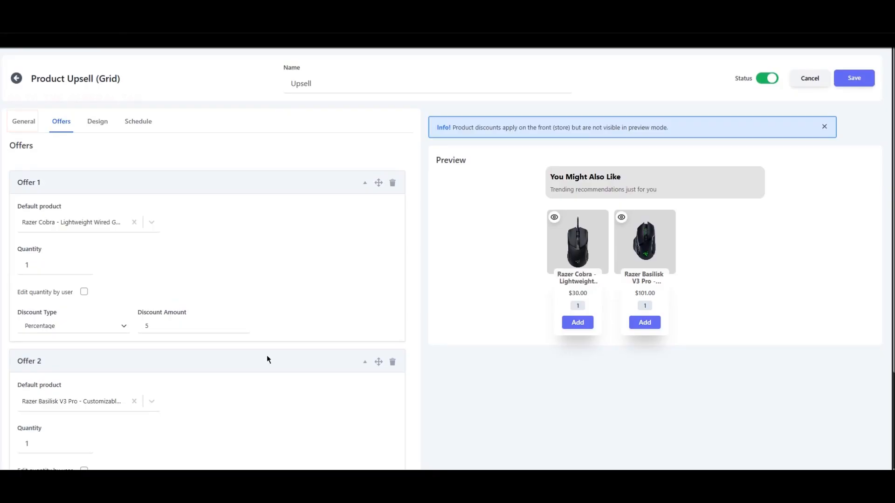
Open the upsell campaign's general settings, try the Grid 2 theme and set the theme back to Grid 1.
left_click(23, 126)
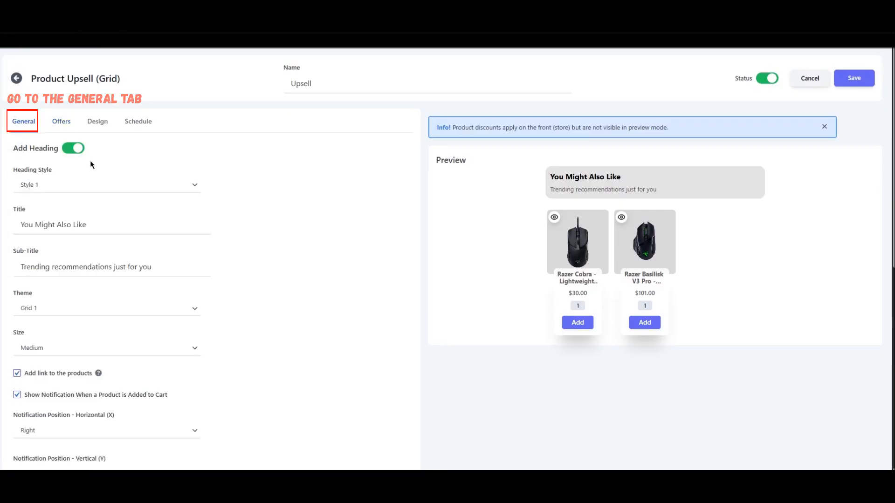
left_click(79, 308)
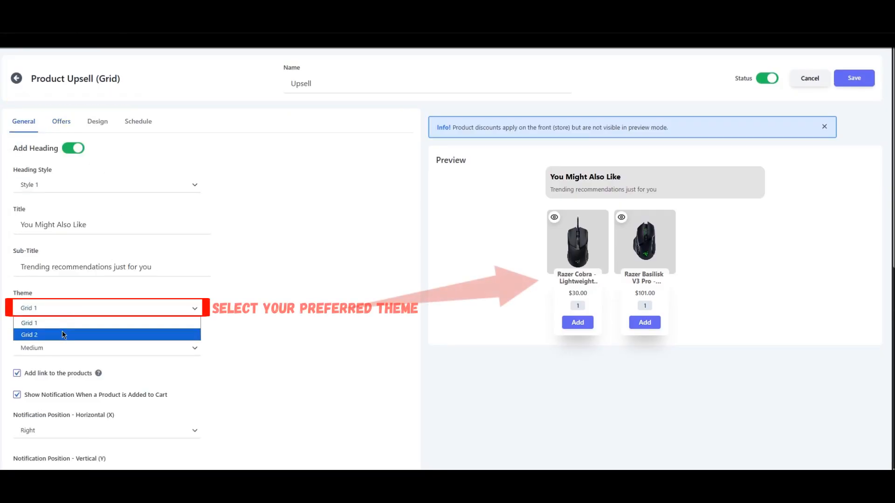
left_click(63, 334)
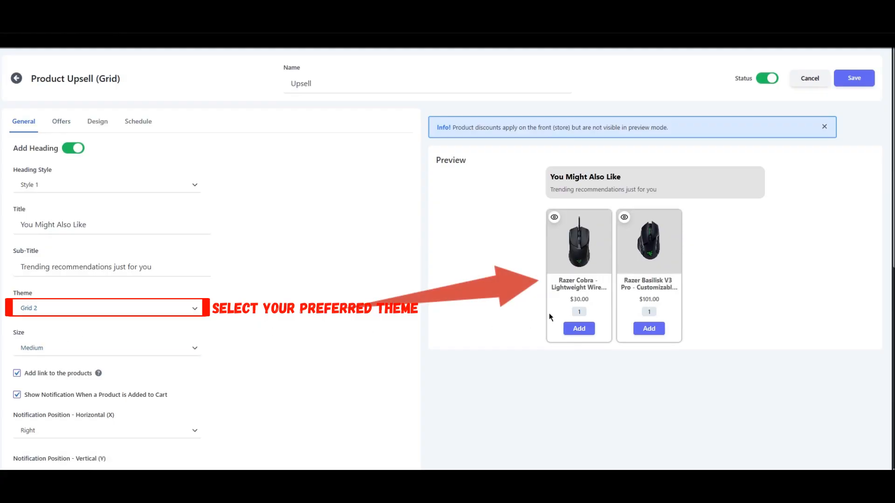
left_click(57, 309)
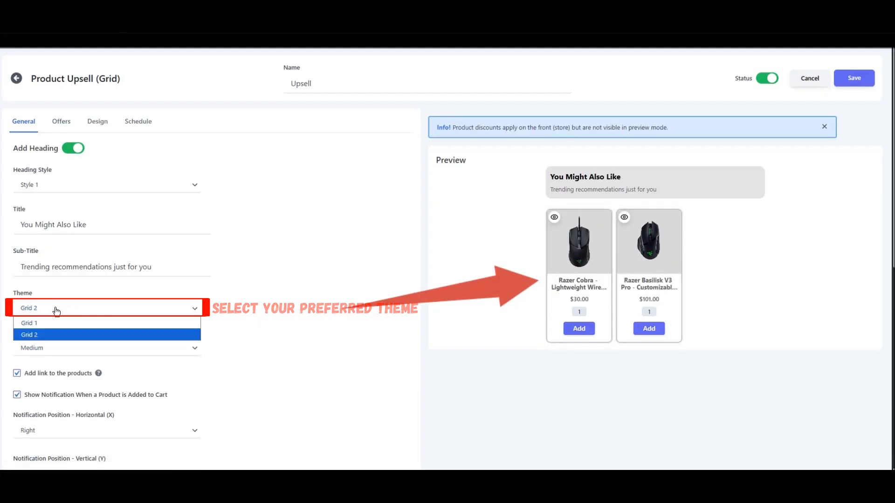
left_click(55, 322)
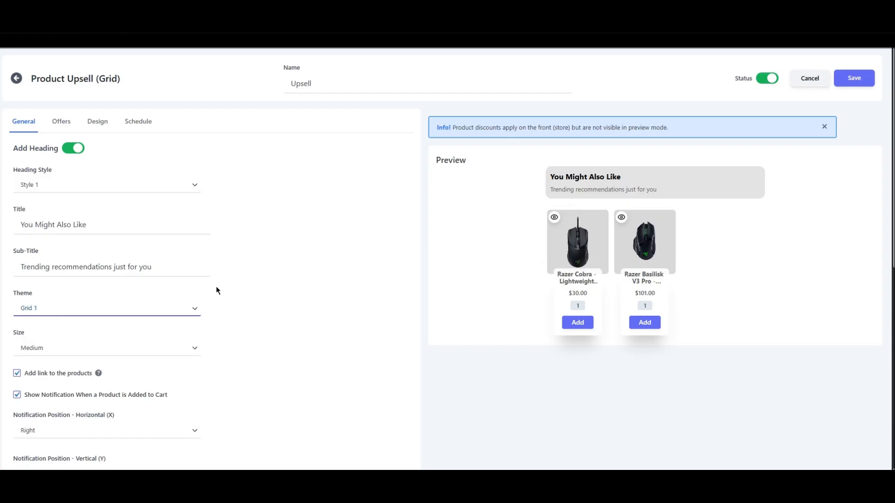
Try the Small size for the upsell grid and set it back to Medium.
scroll(301, 283, "down", 2)
left_click(112, 254)
left_click(114, 266)
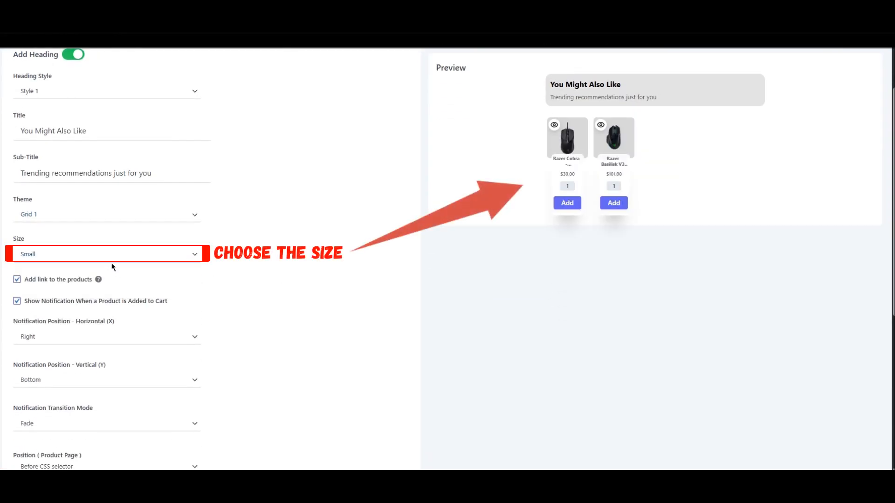
left_click(94, 259)
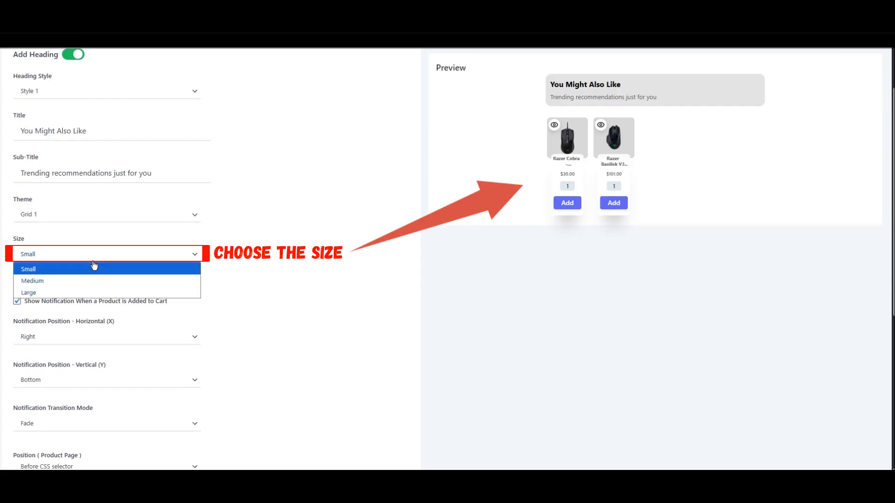
left_click(93, 279)
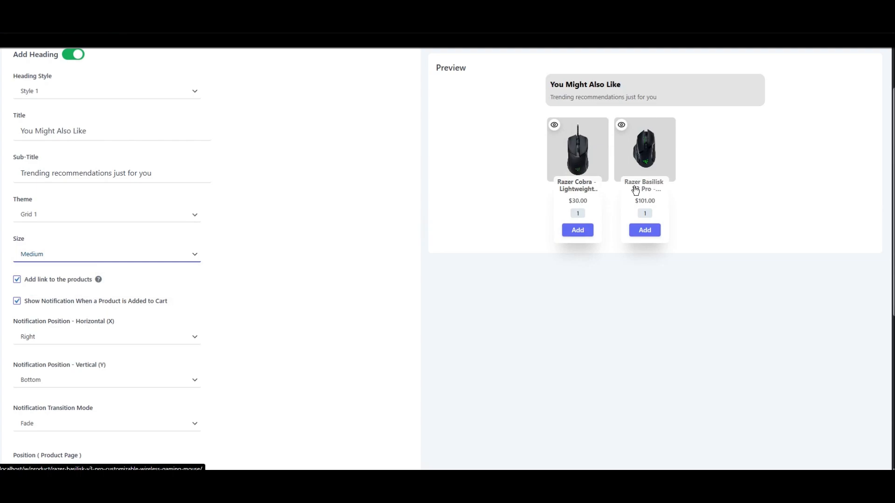
Set the horizontal position of the added-to-cart notification to Left.
scroll(254, 278, "down", 2)
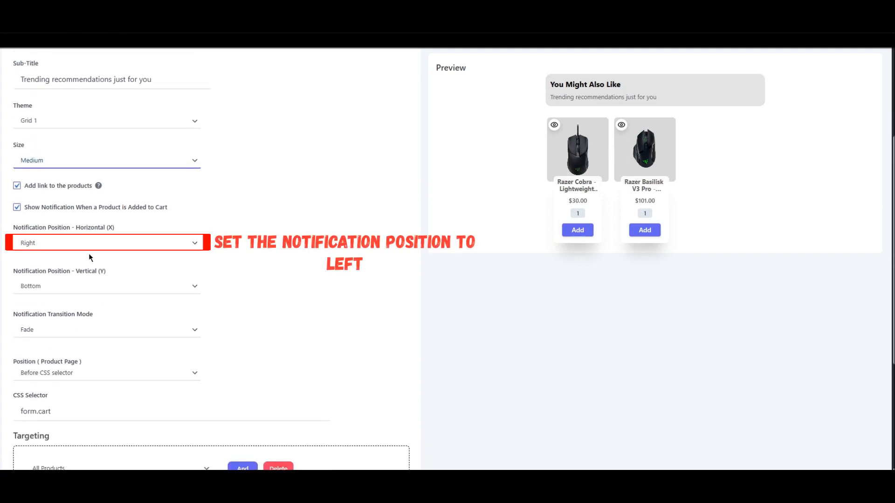
left_click(60, 244)
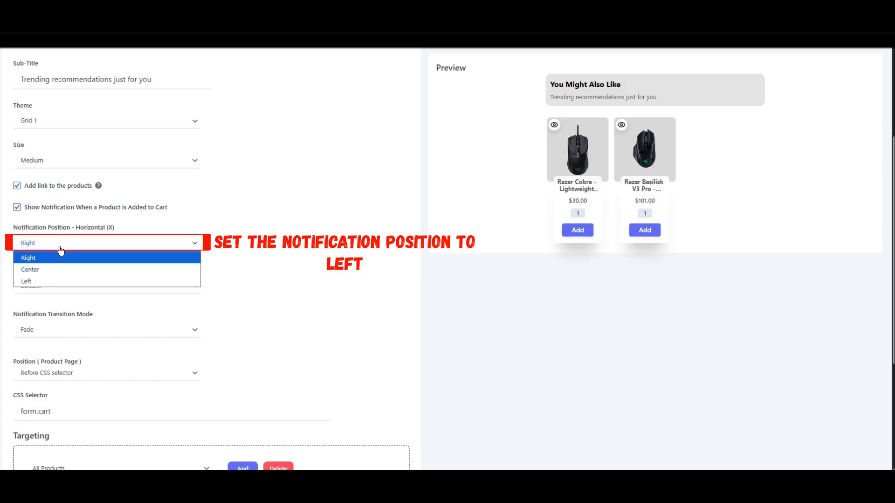
left_click(56, 281)
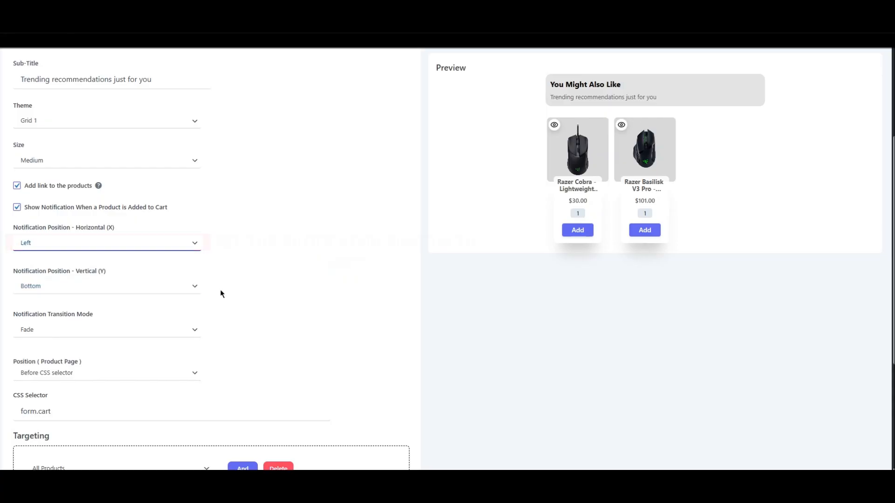
Set the upsell's position on the product page to After CSS selector.
scroll(320, 289, "down", 2)
scroll(321, 294, "down", 1)
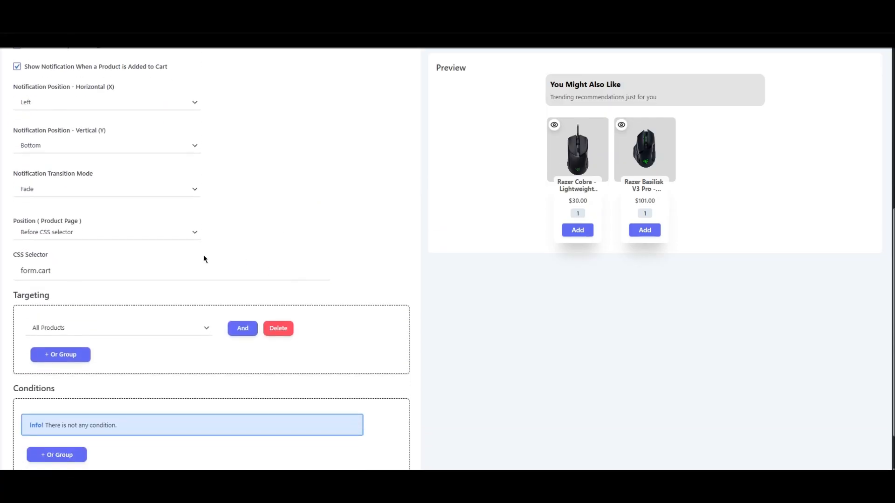
left_click(57, 233)
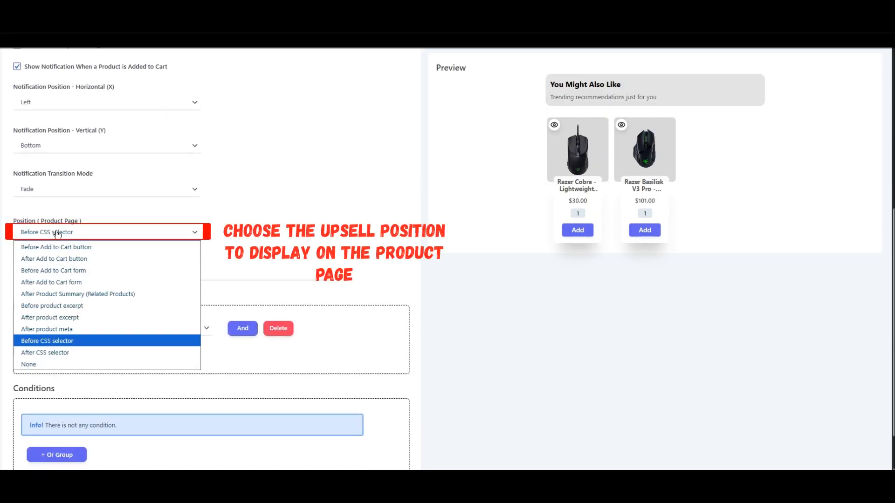
left_click(47, 353)
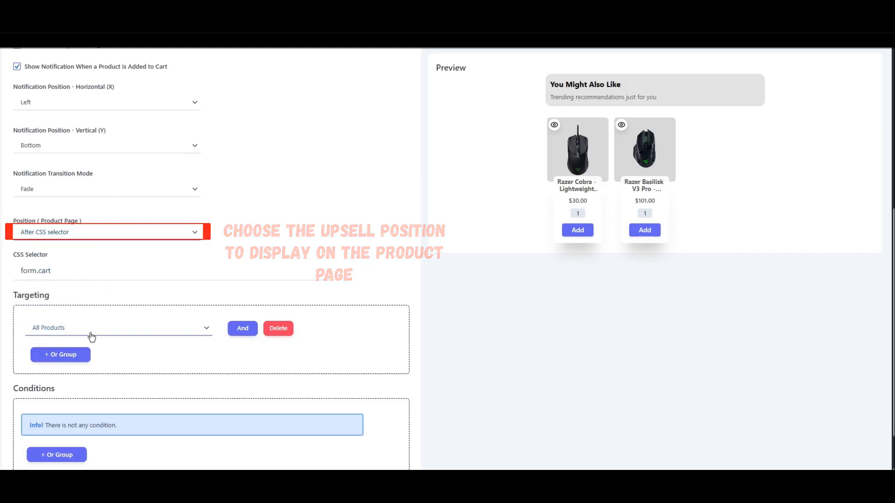
Target the upsell at Products, Included, Razer DeathAdder Essential (2021), and save the campaign.
scroll(93, 331, "down", 1)
left_click(88, 282)
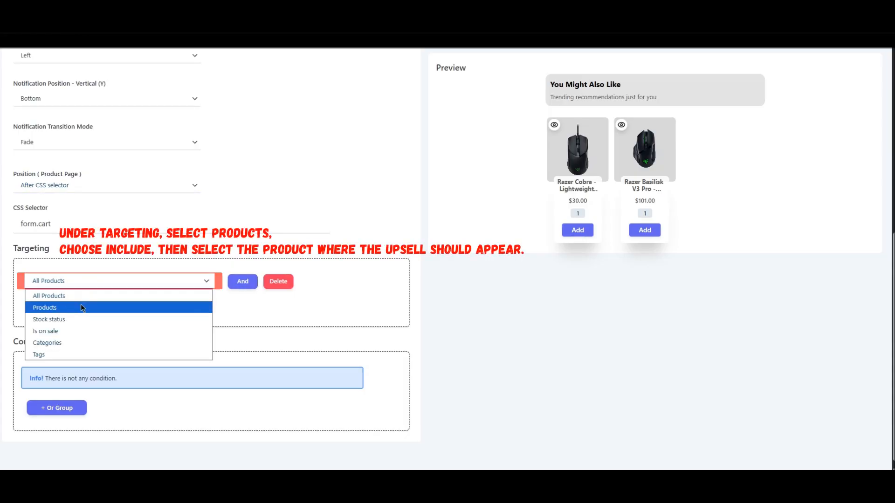
left_click(81, 307)
left_click(215, 286)
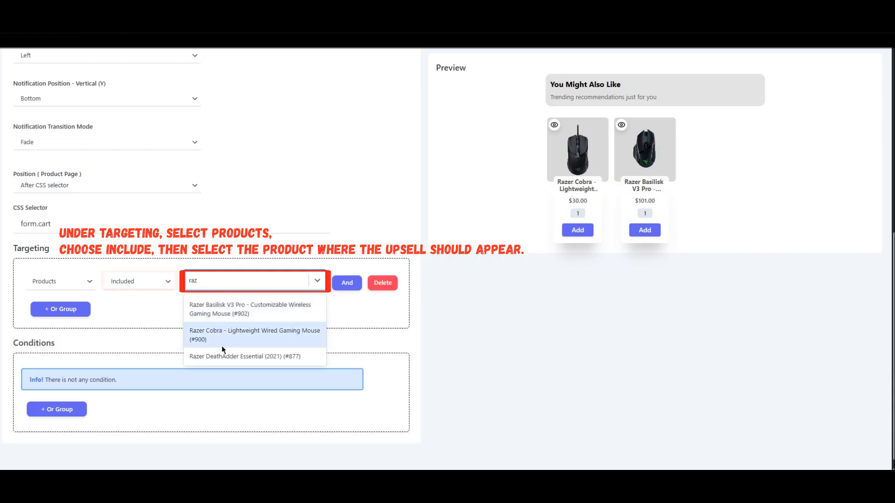
left_click(254, 356)
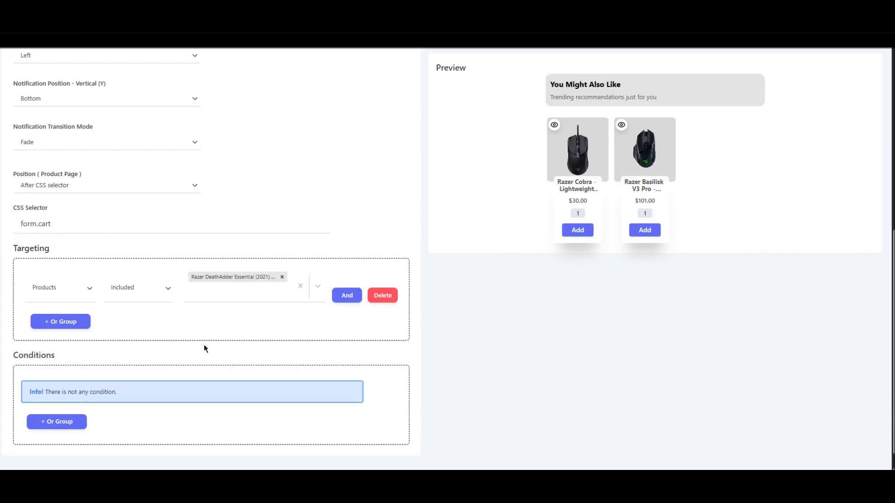
scroll(205, 349, "up", 3)
scroll(225, 326, "up", 4)
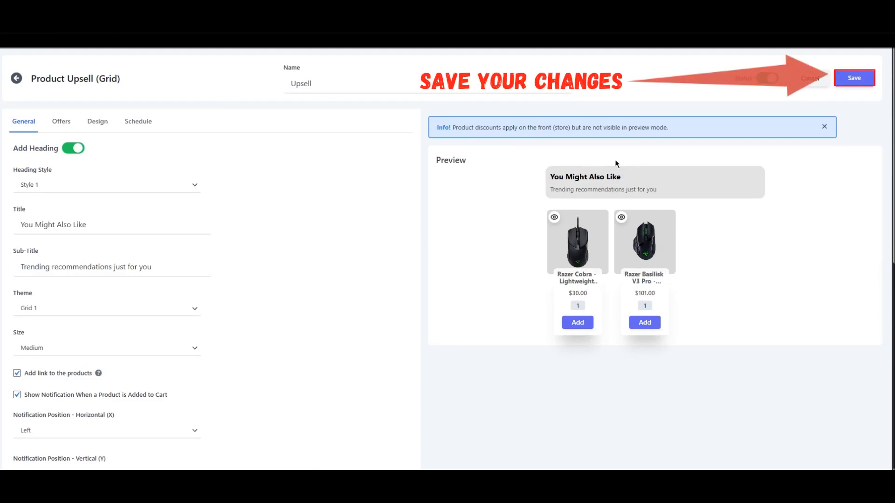
left_click(847, 83)
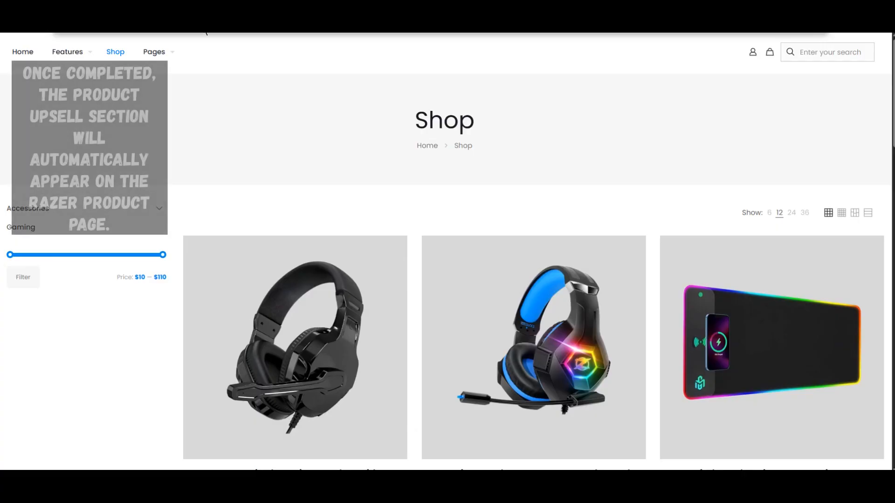
Open the Razer DeathAdder Essential (2021) product page from the shop and examine its upsell grid below the cart form.
scroll(257, 174, "down", 15)
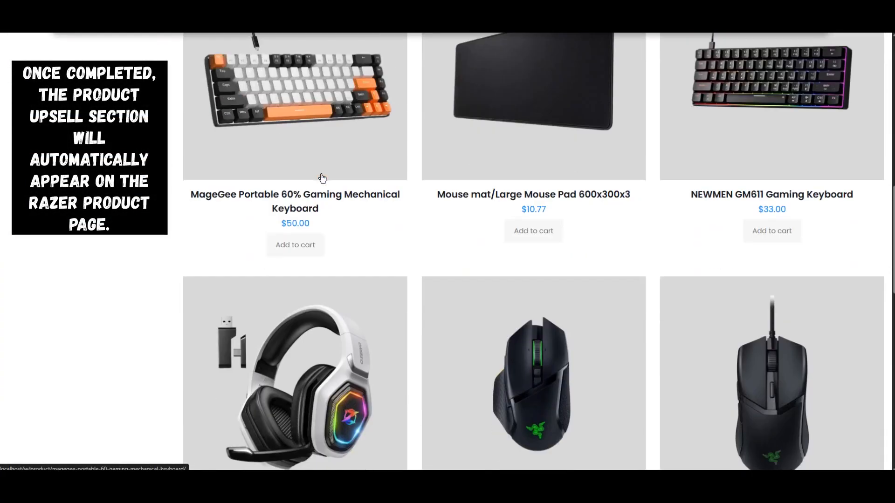
scroll(322, 175, "down", 4)
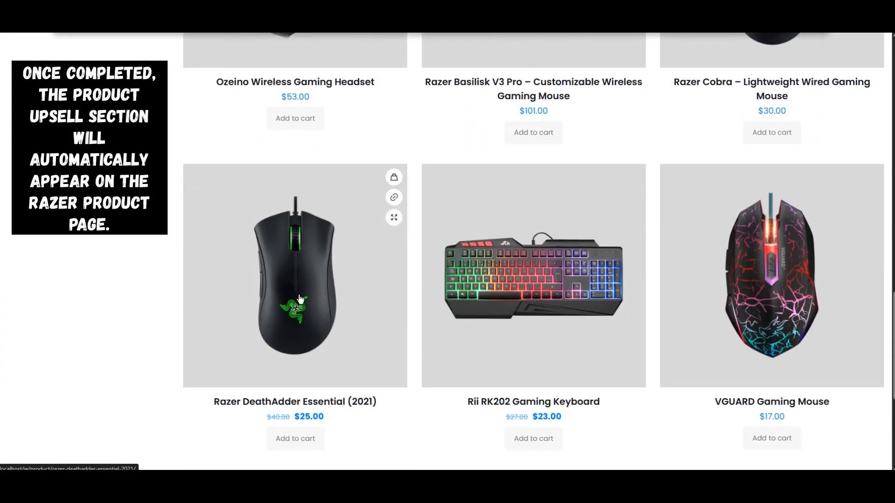
left_click(276, 298)
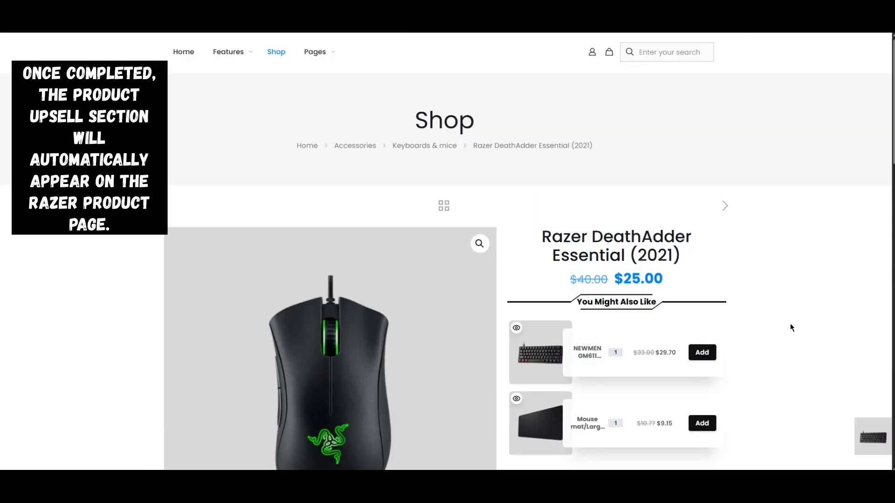
scroll(791, 324, "down", 6)
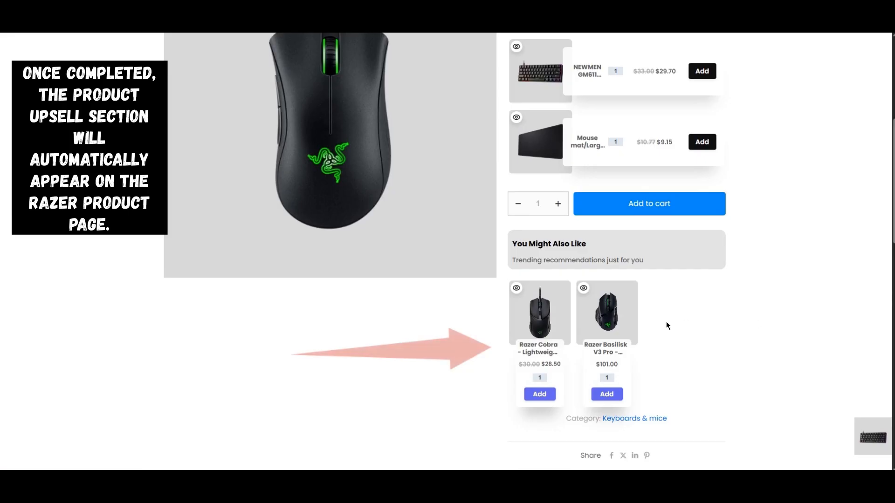
View the Razer Basilisk V3 Pro's product information from the upsell grid and open the full cart with that mouse added.
left_click(586, 292)
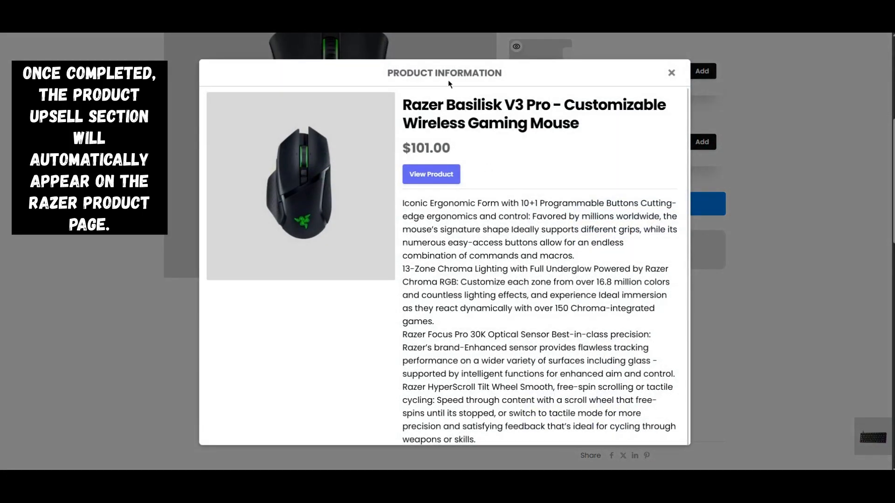
left_click(672, 74)
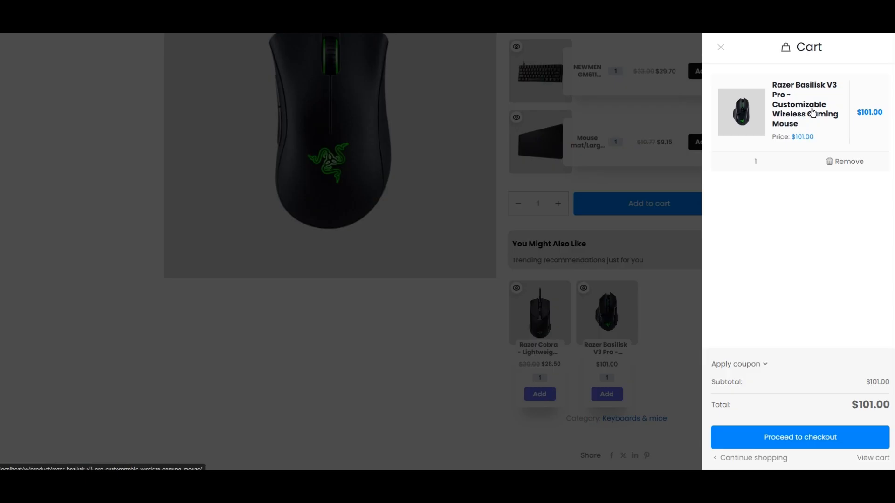
left_click(870, 462)
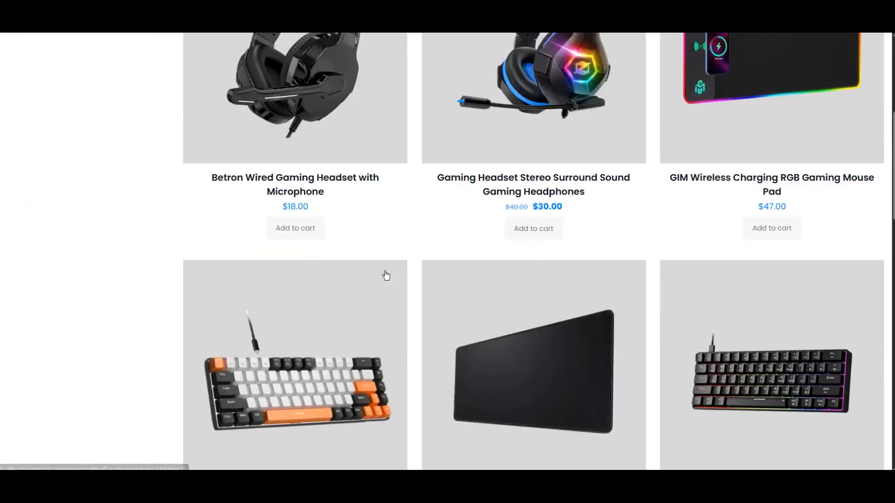
Add the Razer Cobra to the cart from the upsell grid on the Razer DeathAdder Essential page and open the full cart.
scroll(386, 275, "down", 15)
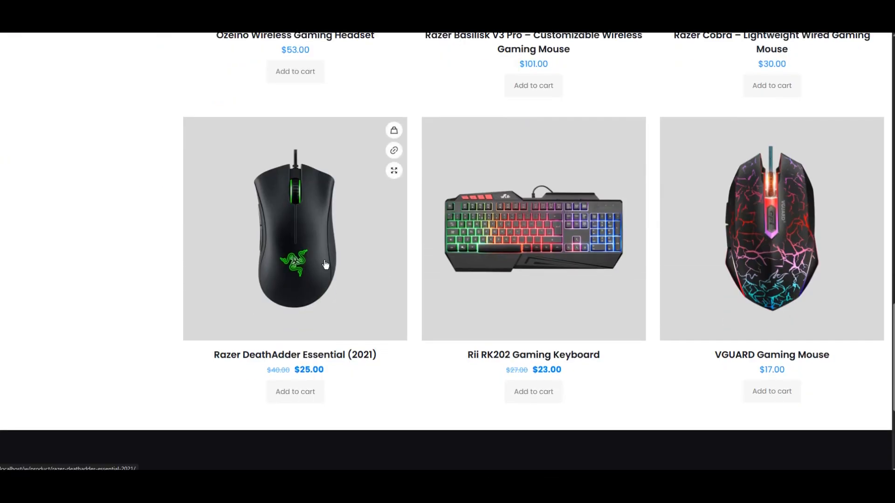
left_click(325, 264)
scroll(818, 272, "down", 7)
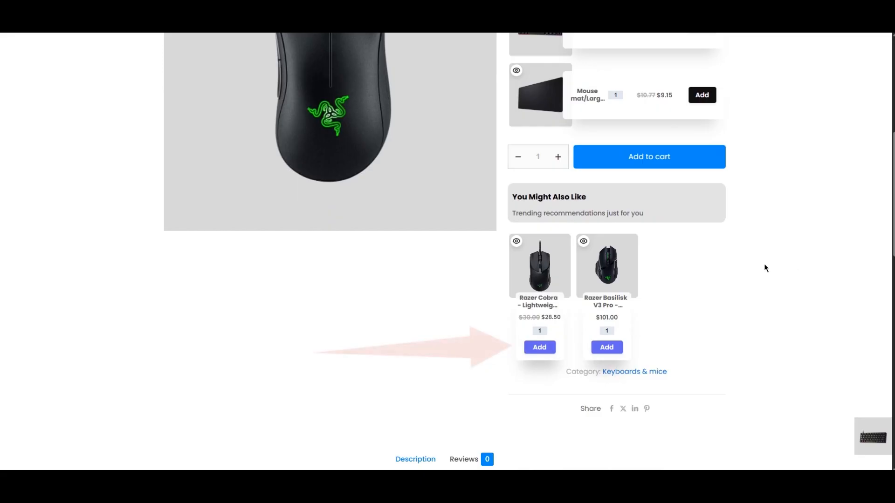
left_click(536, 349)
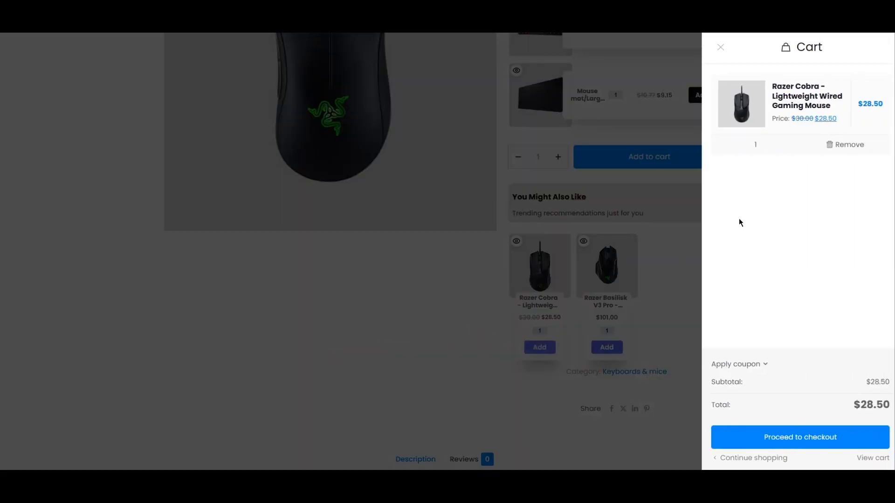
left_click(863, 458)
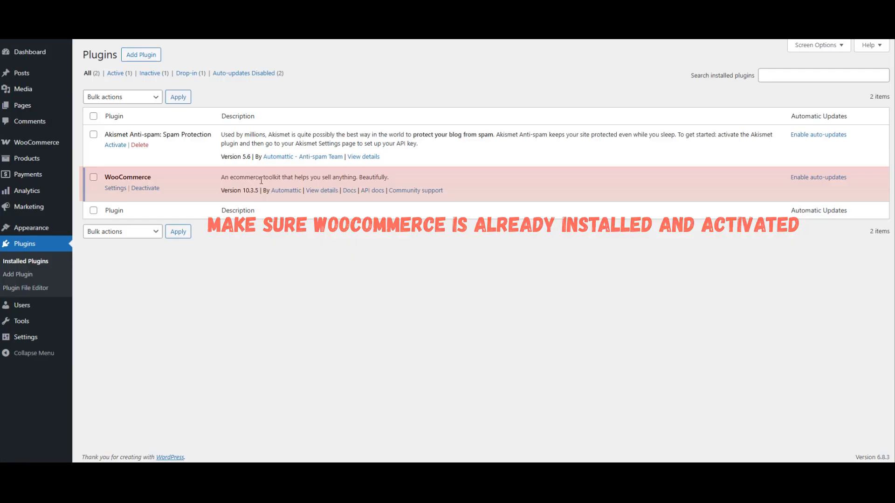
Search the WordPress plugin directory for asanaplugins and install Easy Upsells, Related Products & Product Recommendations for WooCommerce.
left_click(146, 58)
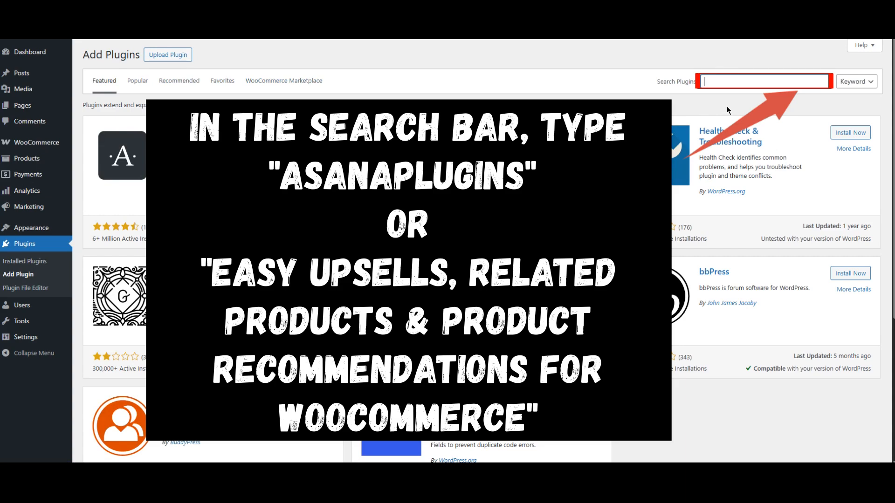
type("lugins")
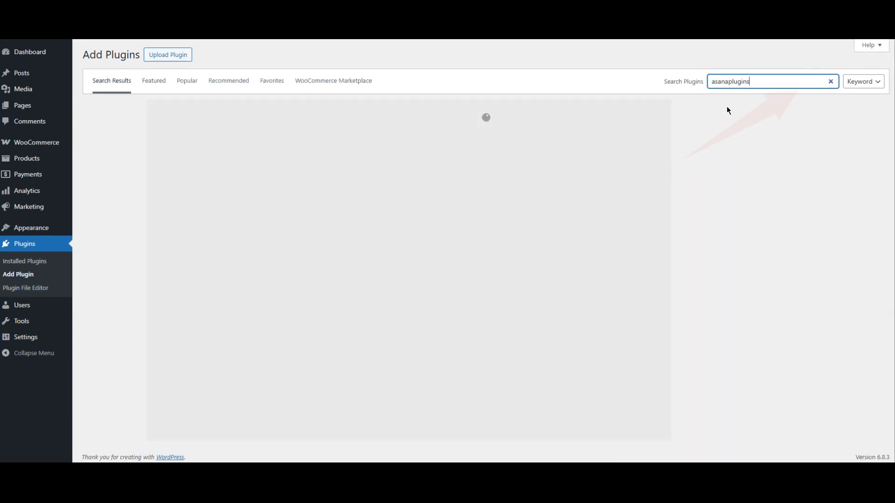
scroll(678, 224, "down", 2)
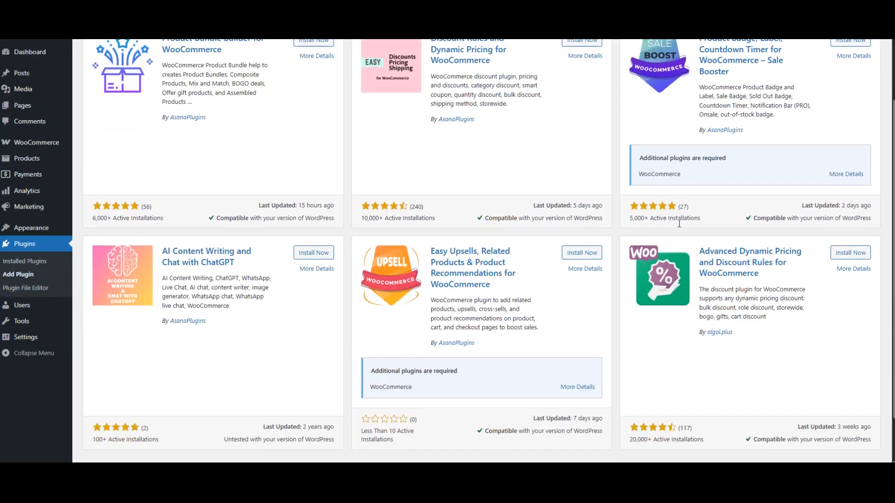
scroll(678, 223, "down", 1)
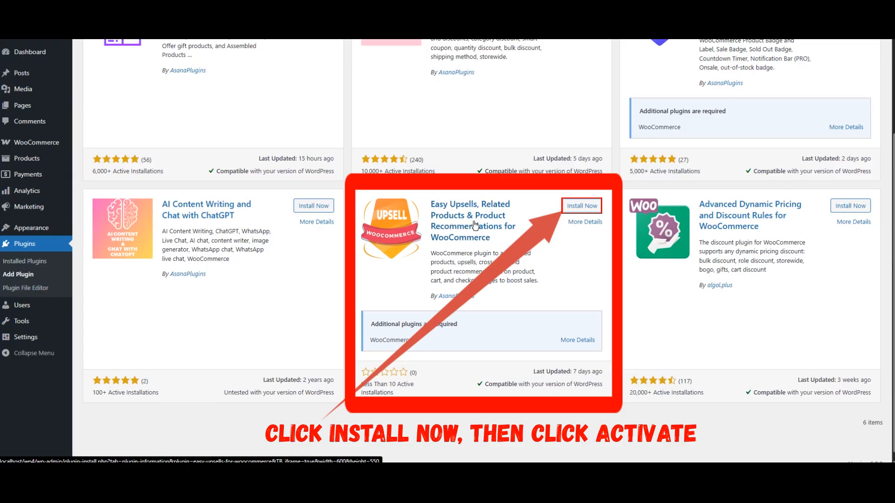
left_click(582, 209)
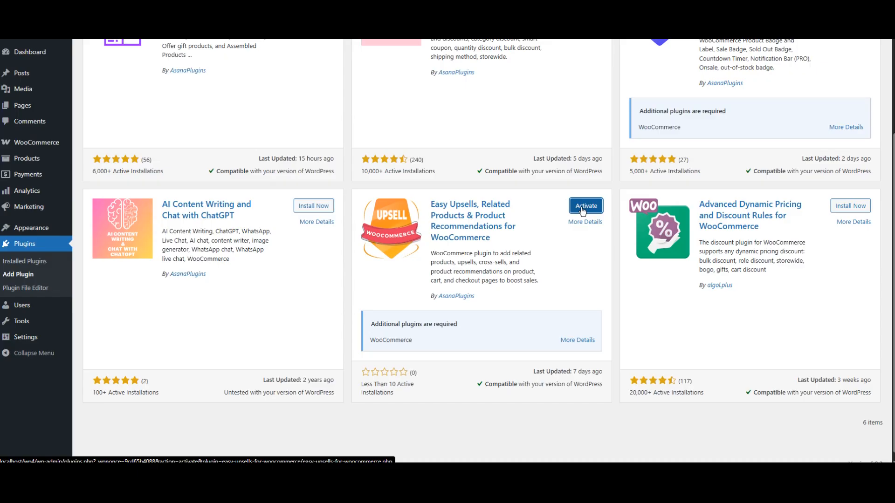
Activate the newly installed Easy Upsells, Related Products & Product Recommendations for WooCommerce plugin.
left_click(582, 211)
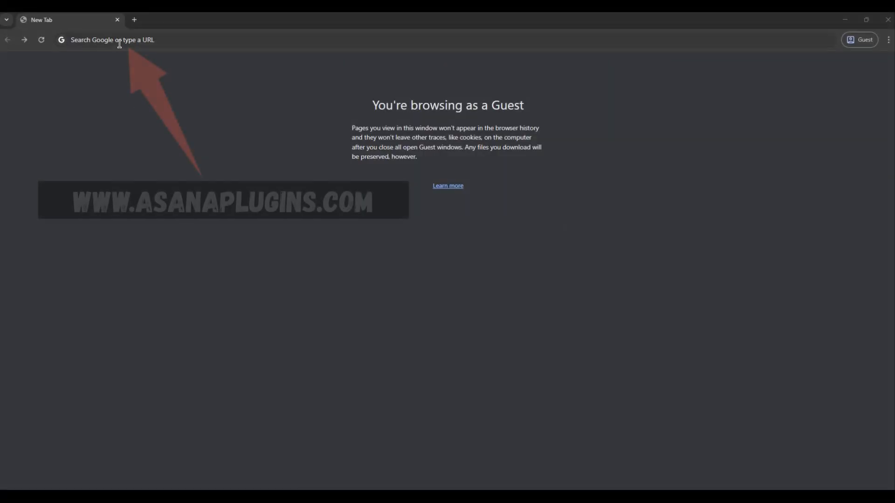
Go to the asanaplugins.com website in the guest browser window.
left_click(120, 41)
type("asana")
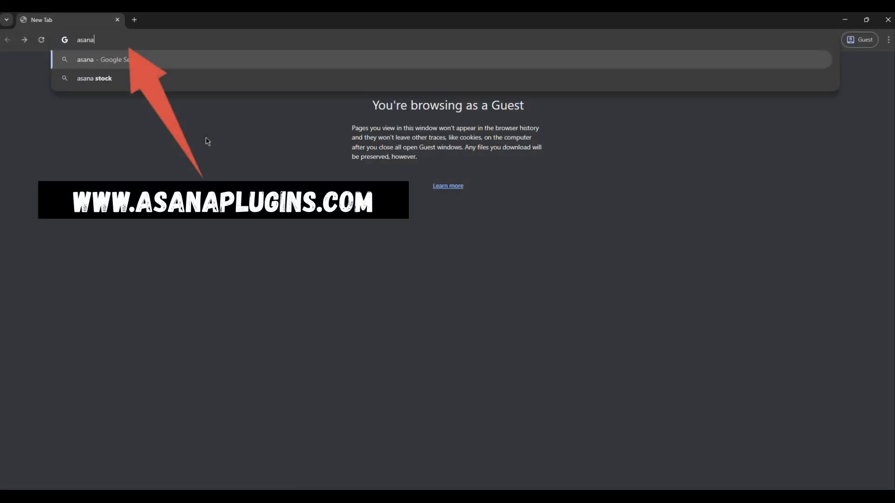
type("plugins")
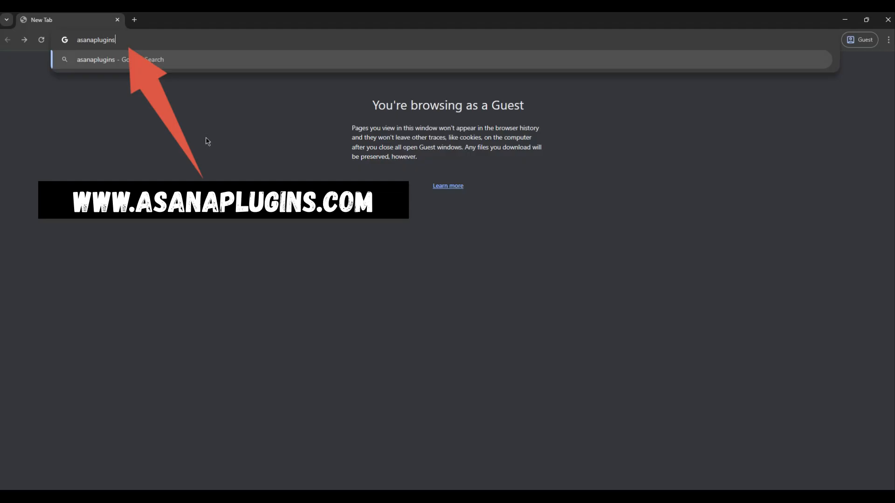
type(".com")
key("Return")
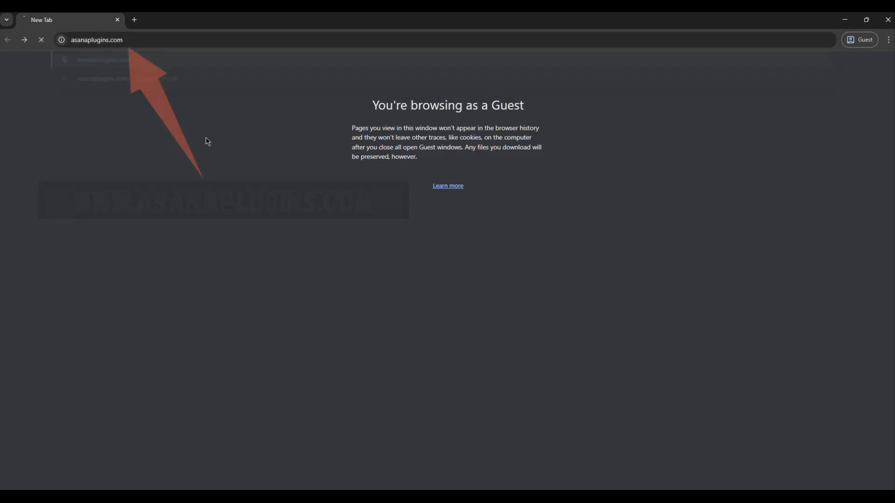
Open the WooCommerce Upsells & Related Products page from New Products and review its subscription options, support links and version details.
scroll(231, 205, "down", 10)
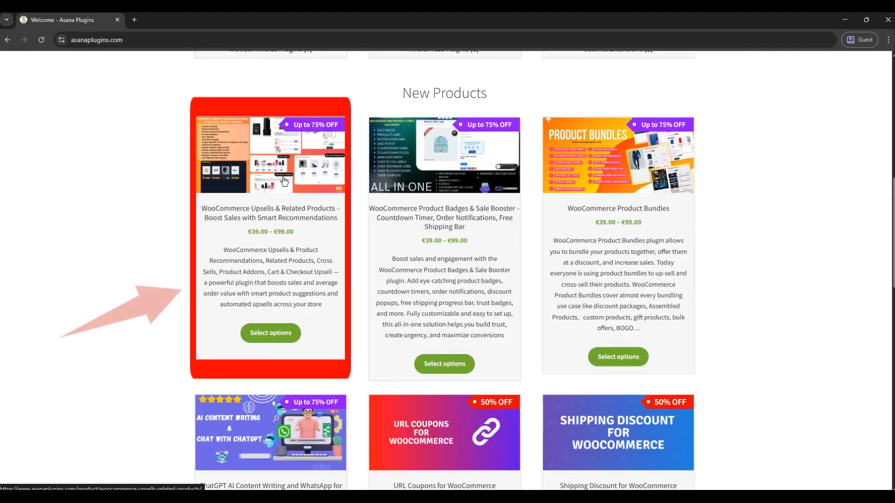
left_click(274, 208)
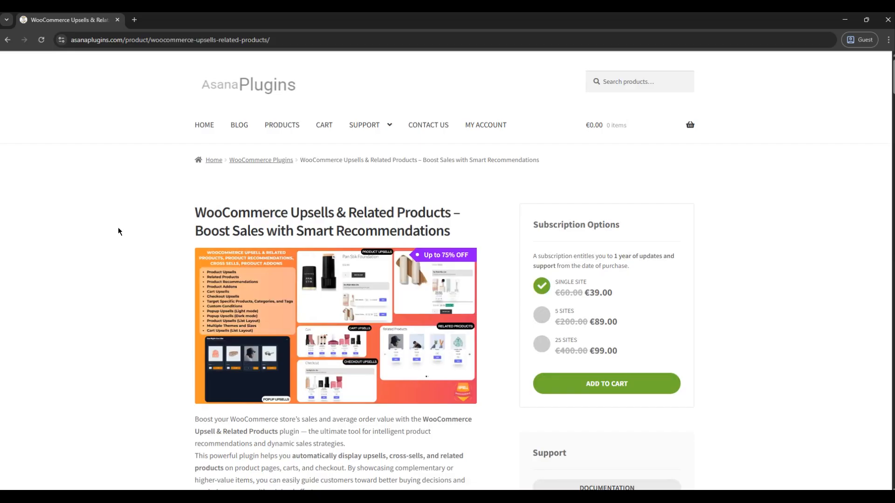
scroll(119, 230, "down", 1)
scroll(119, 230, "down", 2)
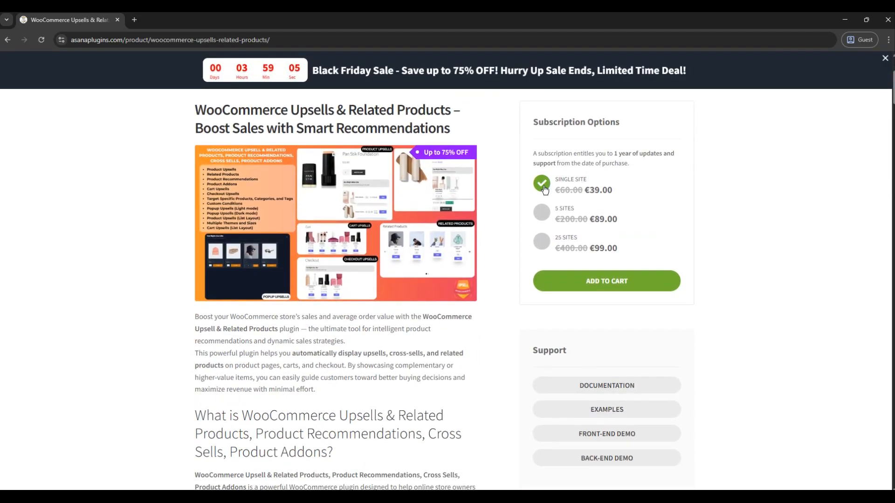
scroll(612, 195, "down", 3)
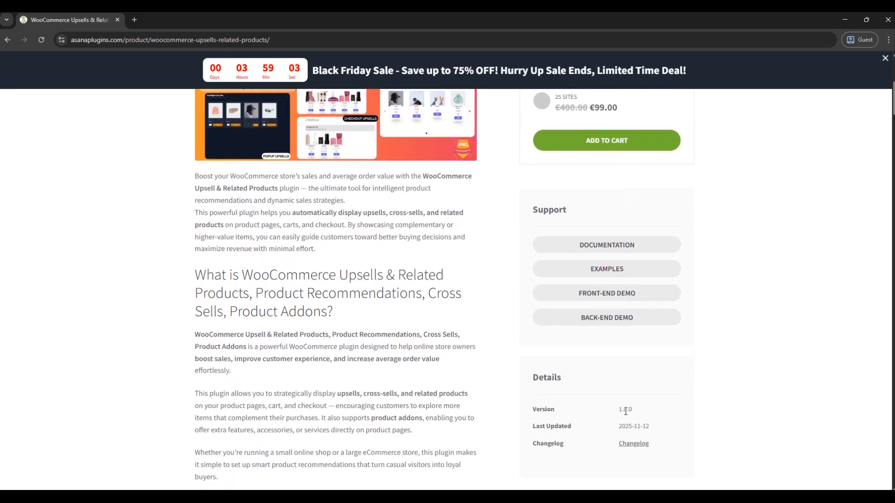